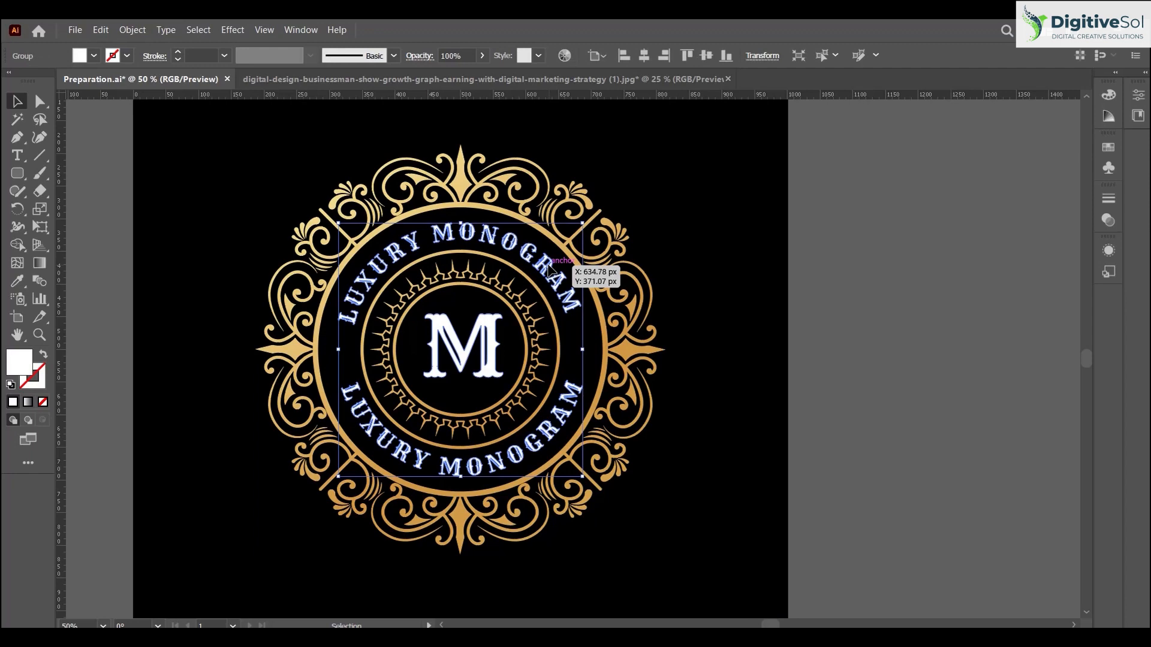
Delete the grouped Luxury Monogram ring text and the central M from the gold emblem.
key(Delete)
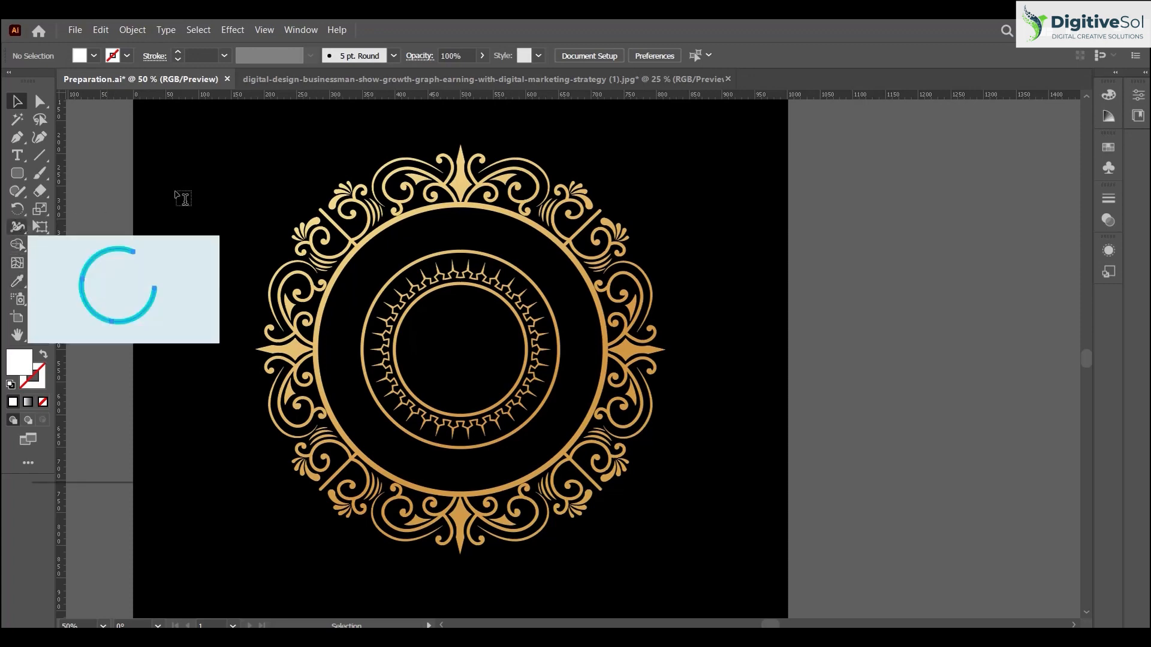
key(t)
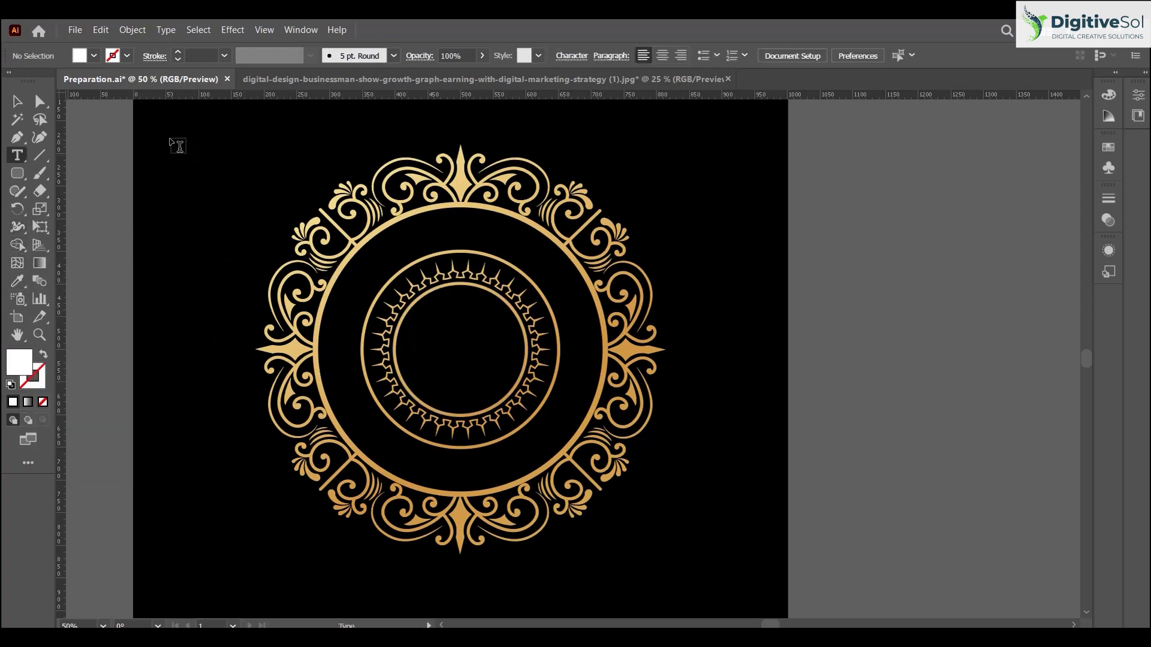
drag(718, 231, 1014, 324)
click(17, 102)
key(Delete)
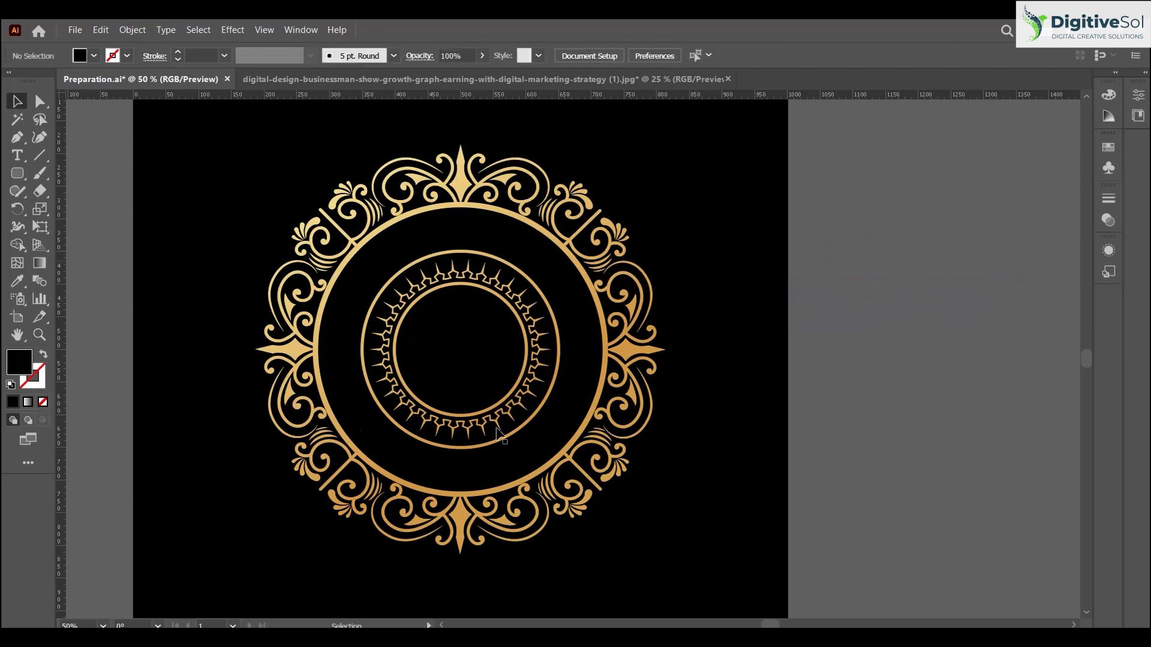
Draw a large black circle with the Ellipse tool and place it in the empty area beside the artboard.
right_click(17, 174)
click(73, 210)
drag(849, 333, 918, 457)
key(v)
drag(836, 403, 923, 414)
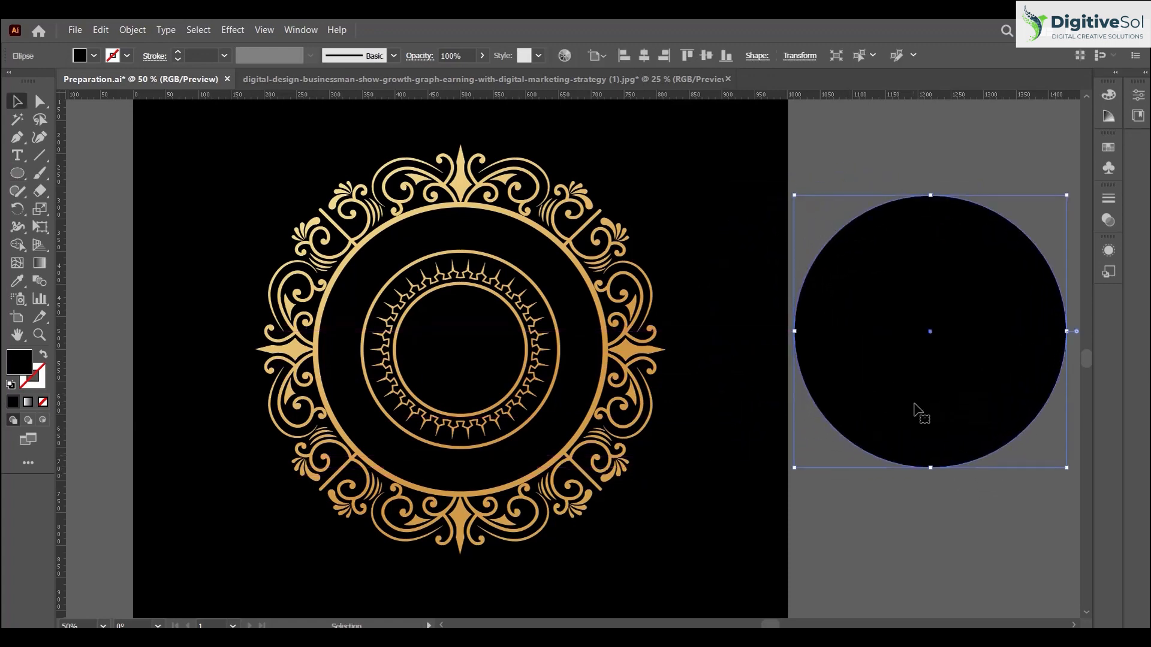
Place path type along the circle's outline, reading "DESIGN WITH" followed by the designer's name in capitals.
click(19, 157)
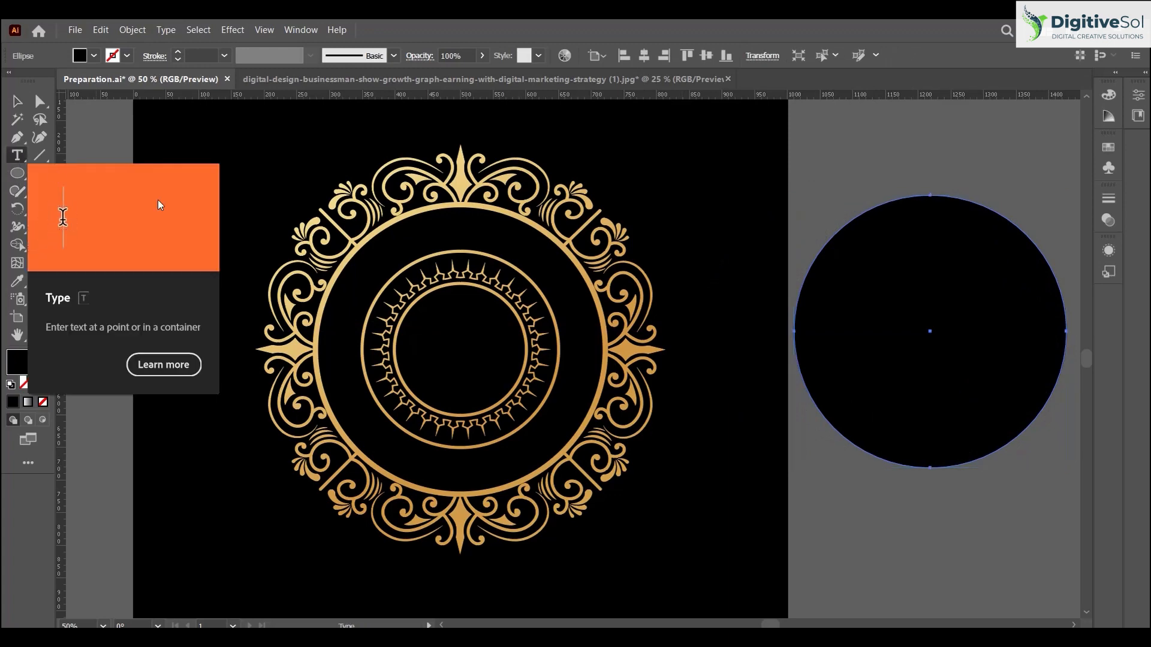
drag(21, 157, 118, 193)
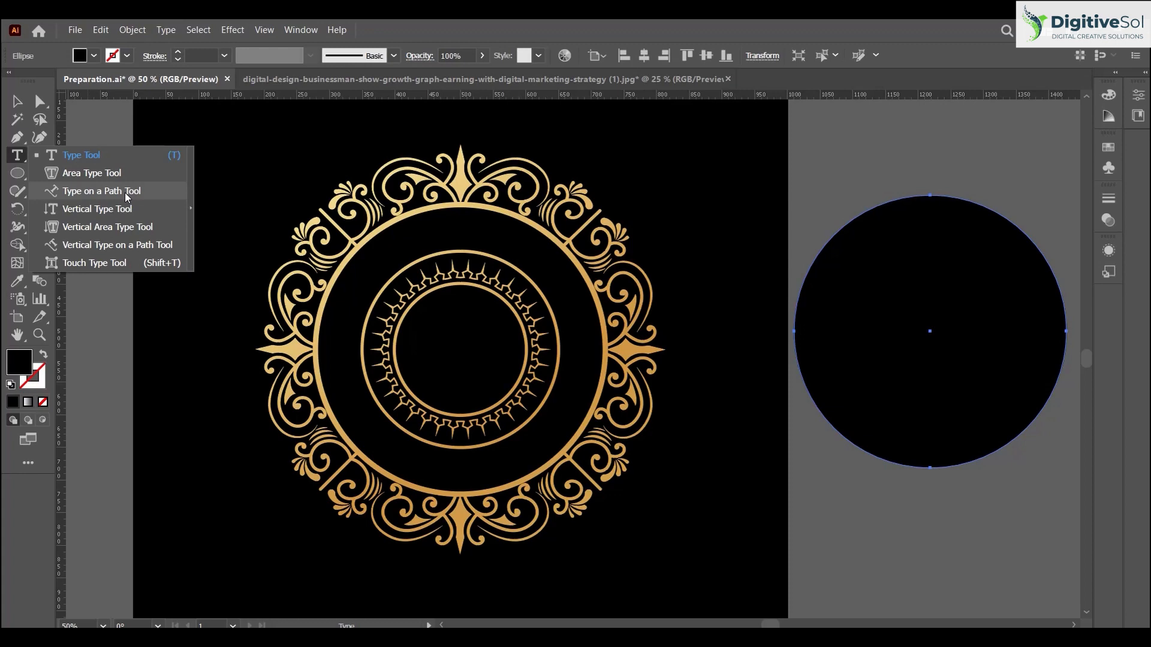
click(124, 192)
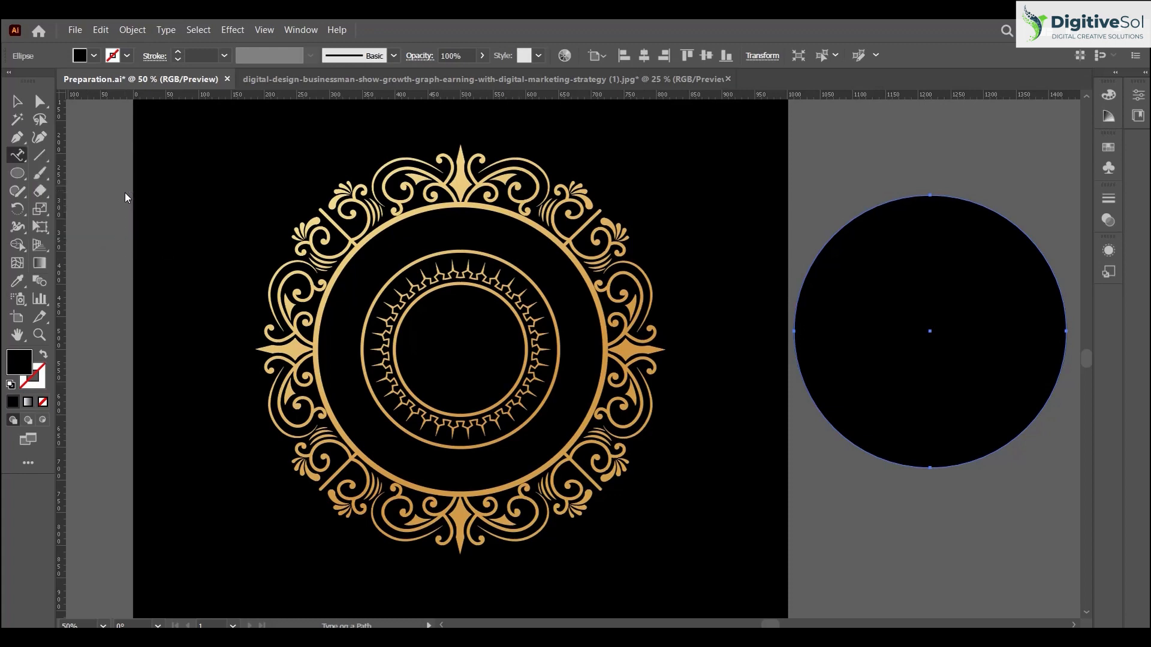
click(873, 206)
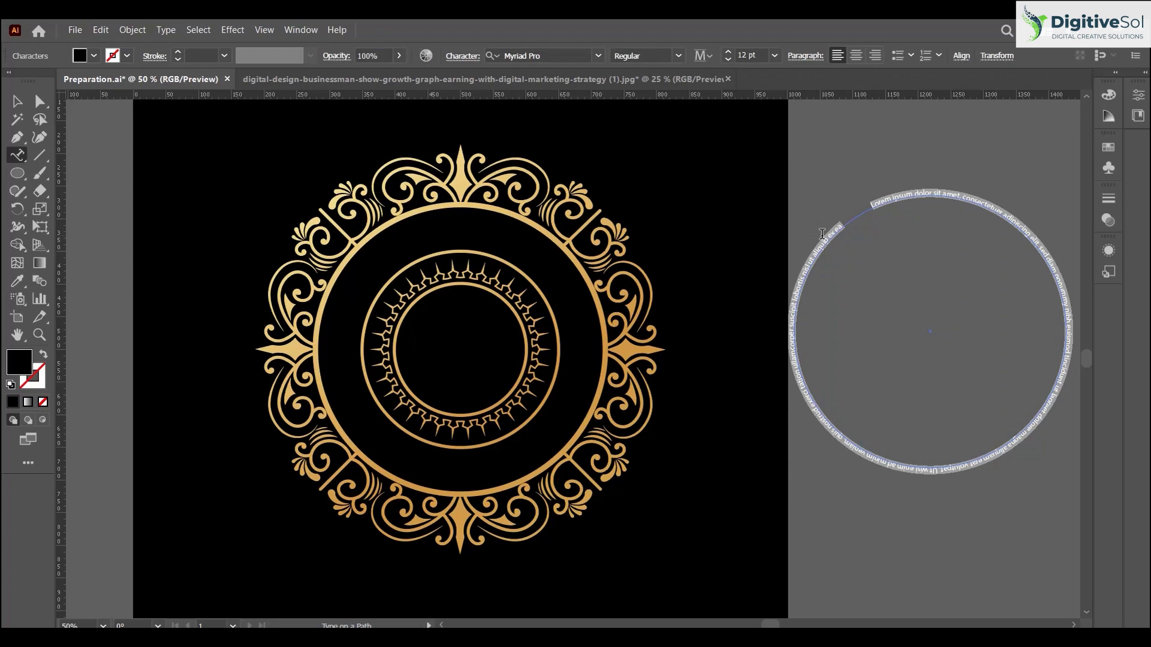
text(DESIGN WITH SAAD AHMED)
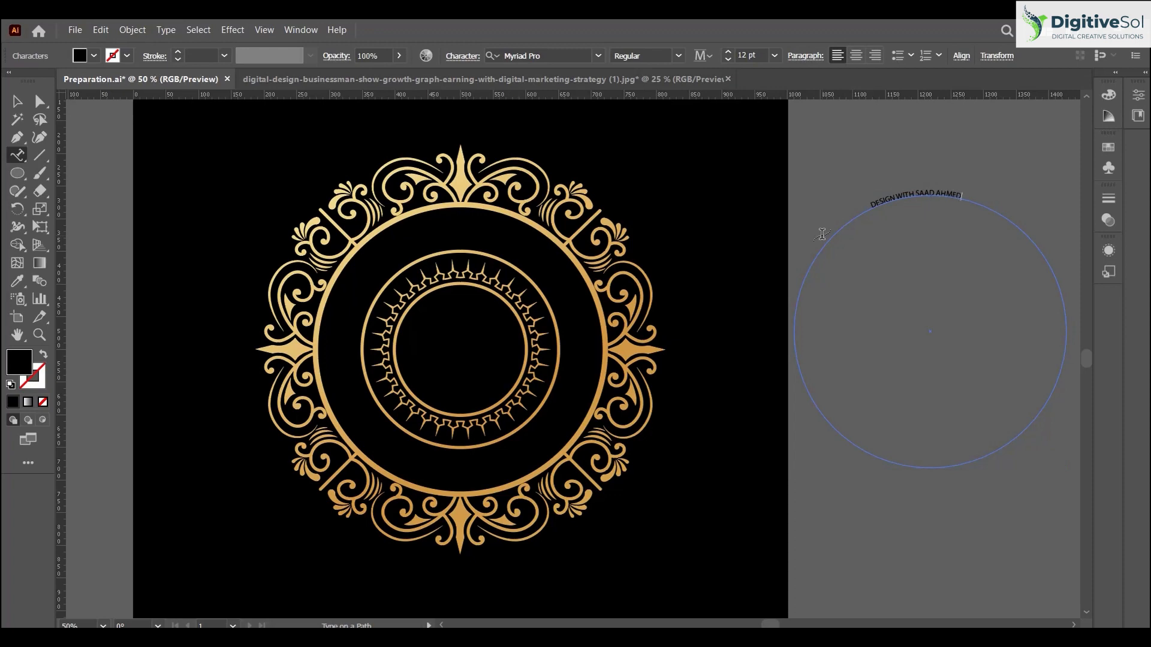
Center-align all of the circular text and set its font size to 35 pt.
key(ctrl+a)
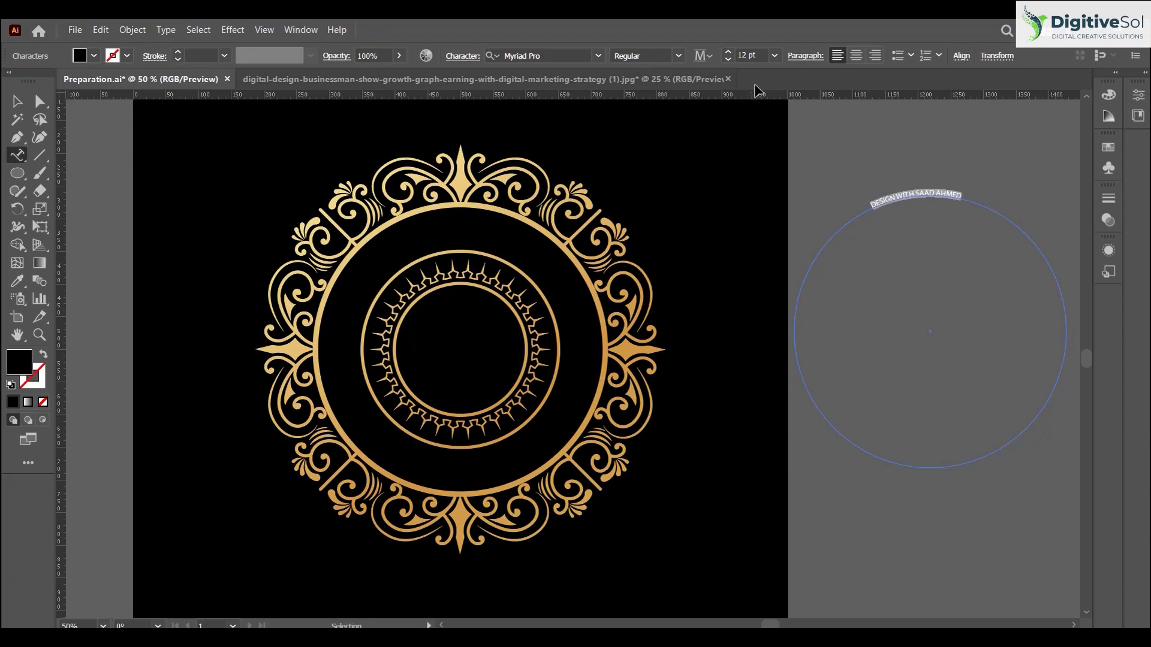
click(728, 52)
click(727, 53)
click(728, 53)
click(728, 52)
click(728, 52)
click(727, 54)
click(727, 54)
click(727, 54)
click(727, 54)
click(728, 54)
click(727, 53)
click(727, 54)
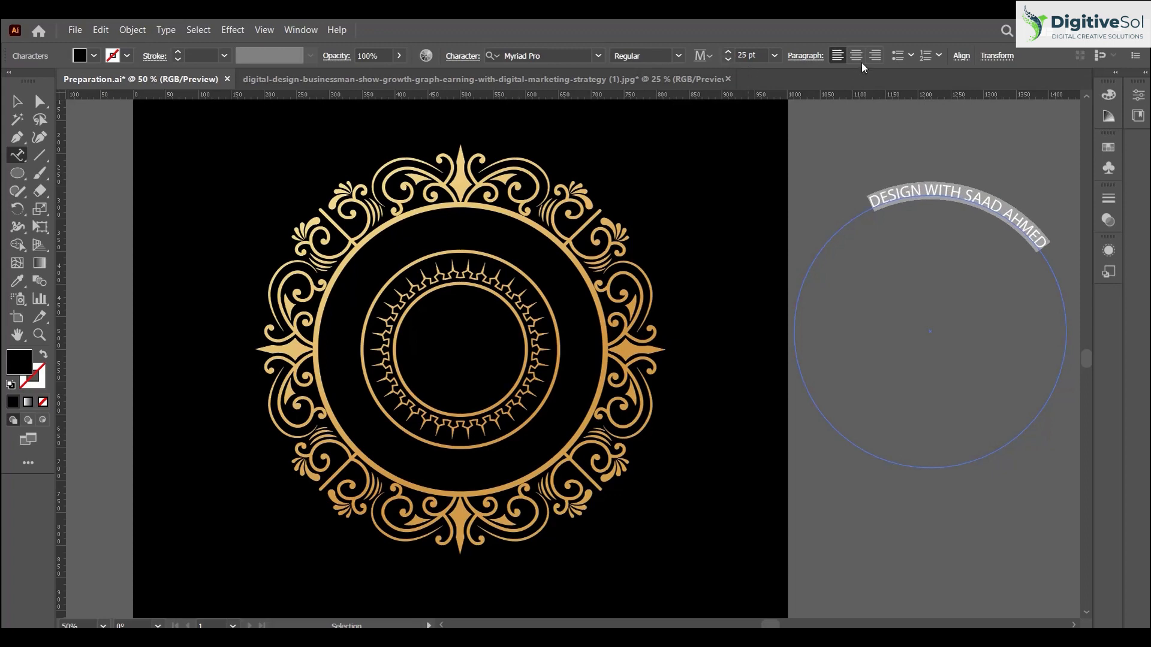
click(857, 56)
click(727, 54)
click(727, 54)
click(727, 54)
click(728, 54)
click(727, 53)
click(727, 54)
click(727, 54)
Set the circular text's font to Montserrat SemiBold.
click(525, 56)
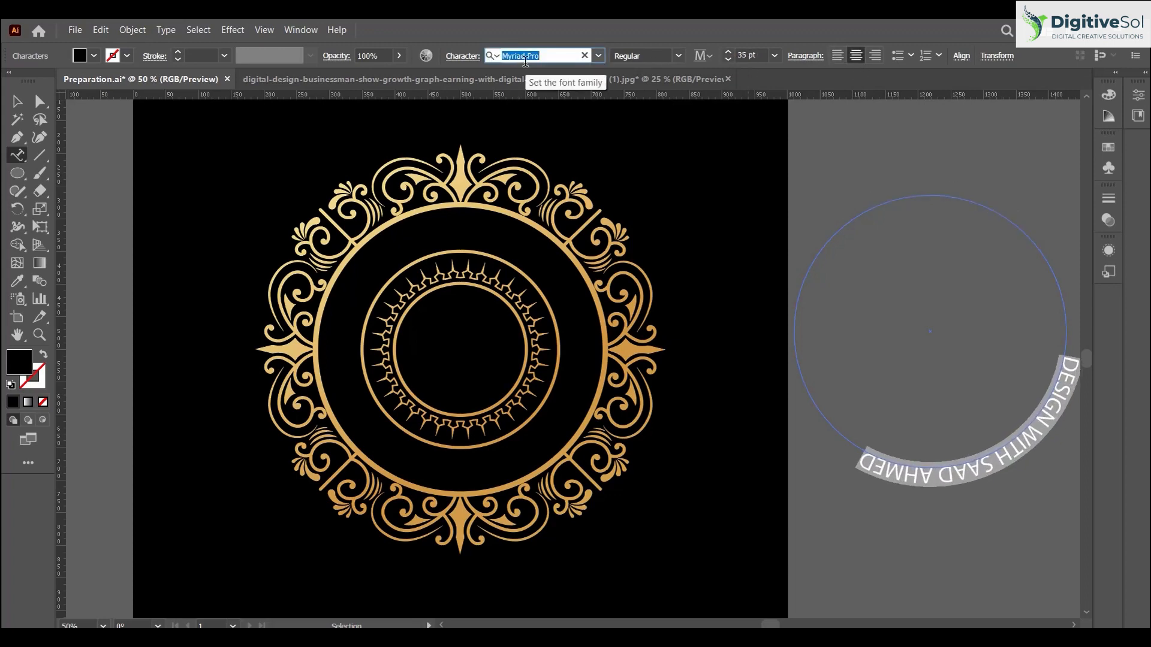
text(monst)
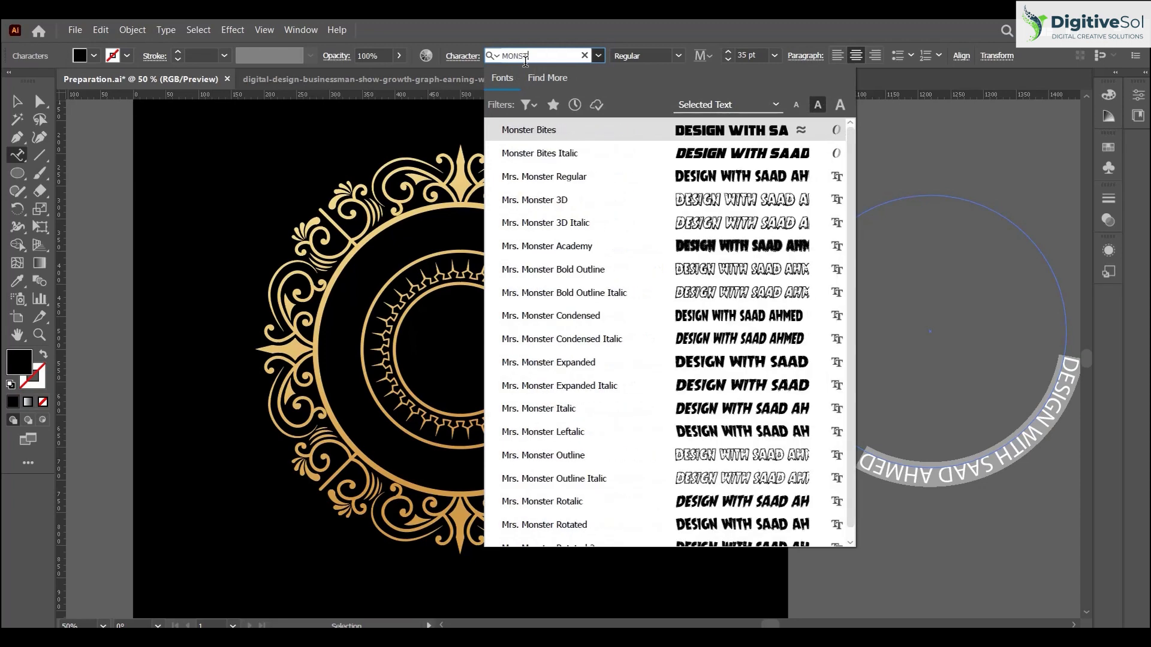
key(BackSpace)
key(BackSpace)
text(ts)
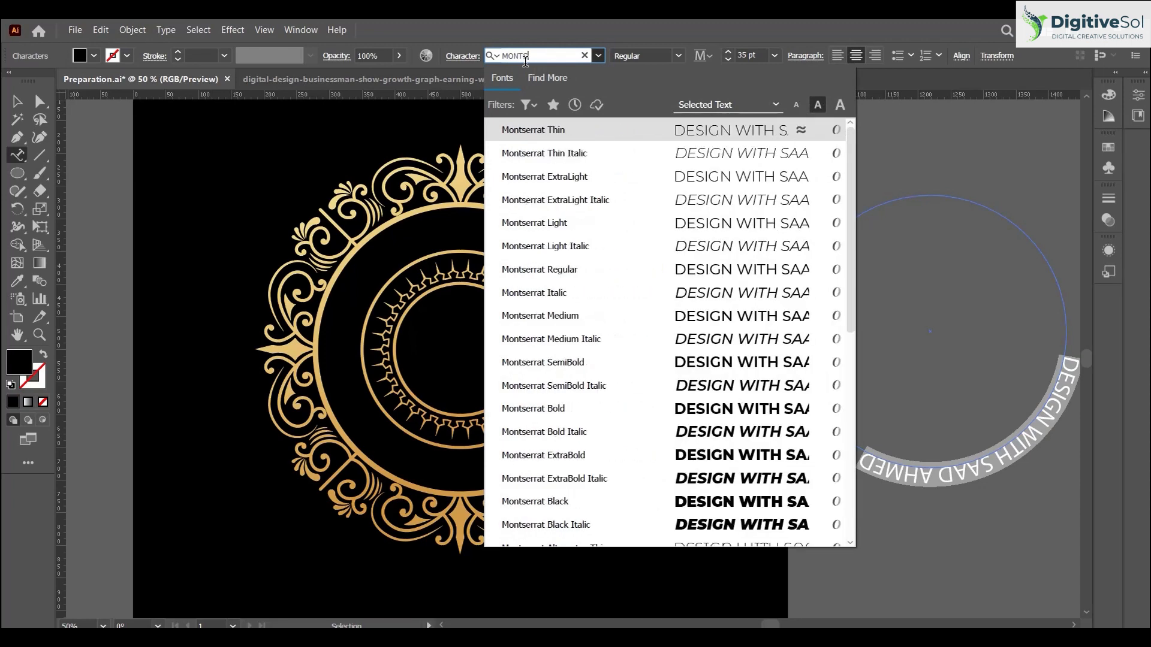
click(585, 366)
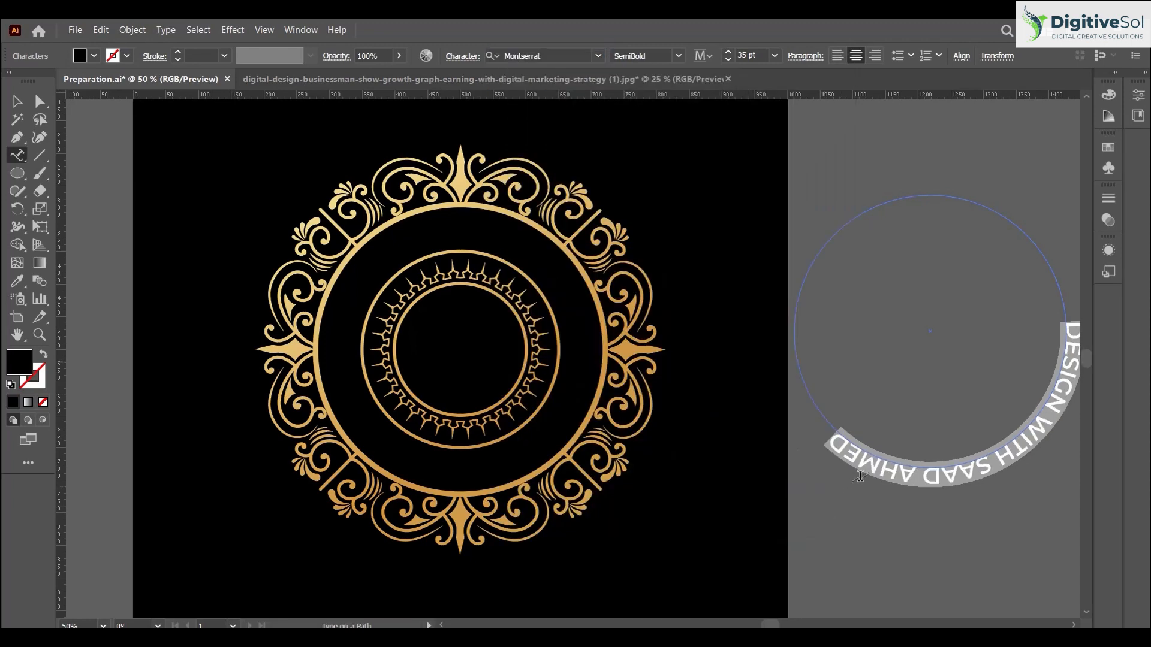
Leave text editing and fill the circular text with white.
key(Escape)
click(19, 101)
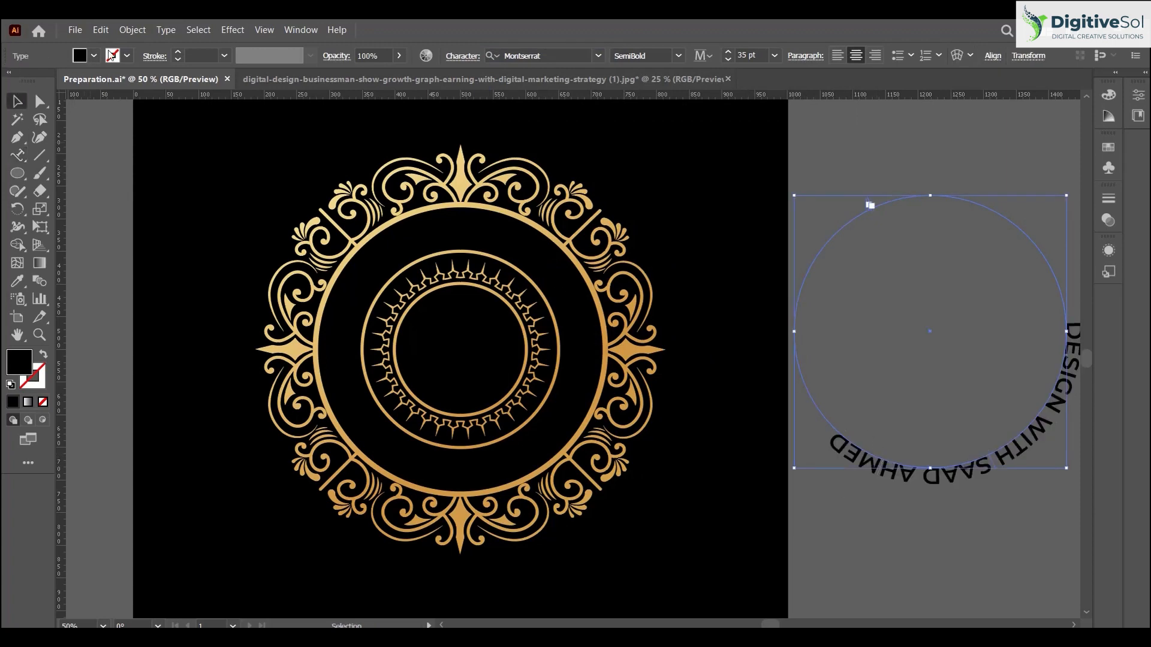
click(95, 55)
click(31, 84)
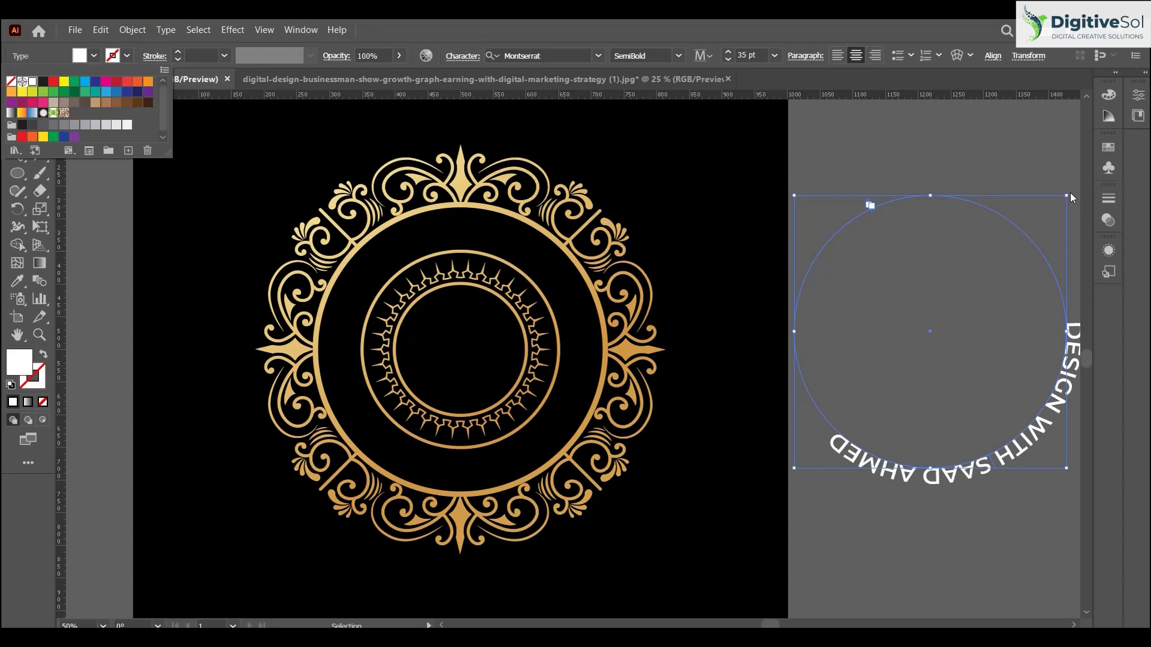
click(557, 301)
Rotate the circular text so the wording arches upright over the top of its circle.
click(927, 145)
click(931, 197)
drag(1071, 197, 725, 395)
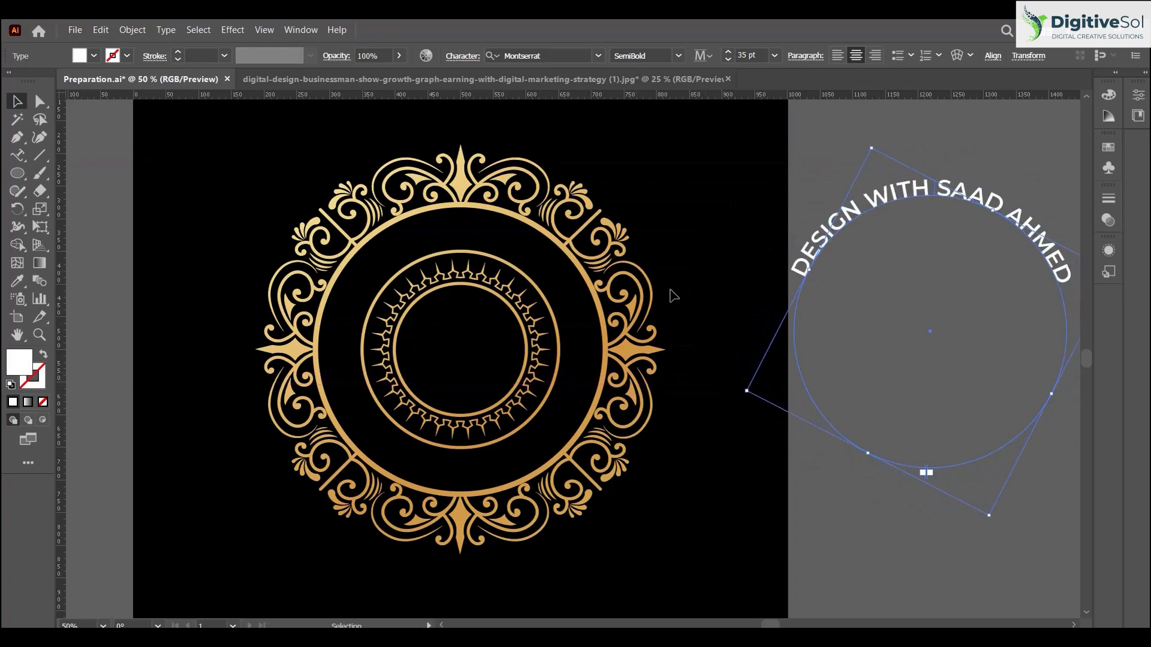
Align the circular text horizontally and vertically with the center of the gold emblem.
shift+click(521, 275)
click(520, 275)
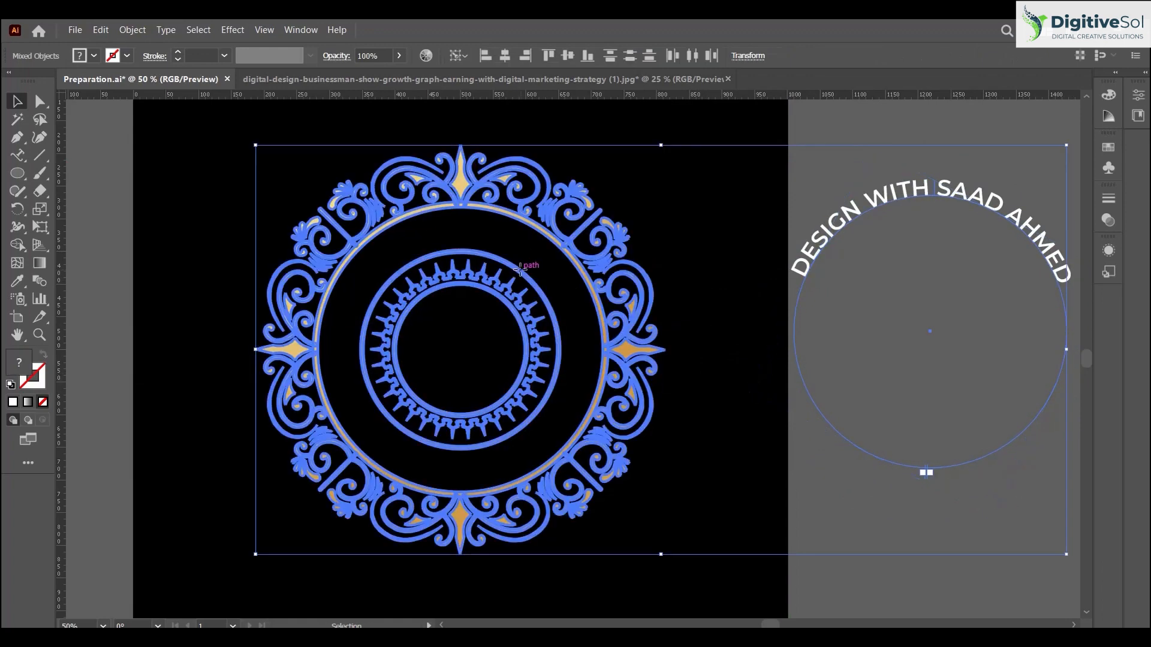
click(504, 55)
click(852, 246)
click(507, 193)
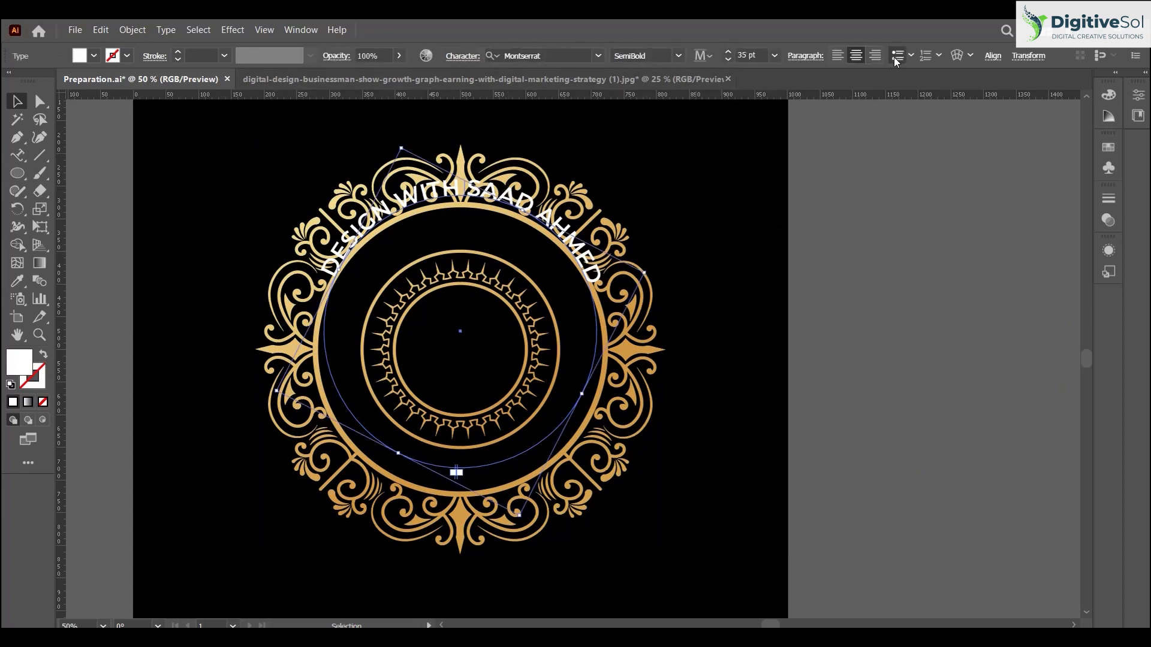
click(992, 55)
click(961, 100)
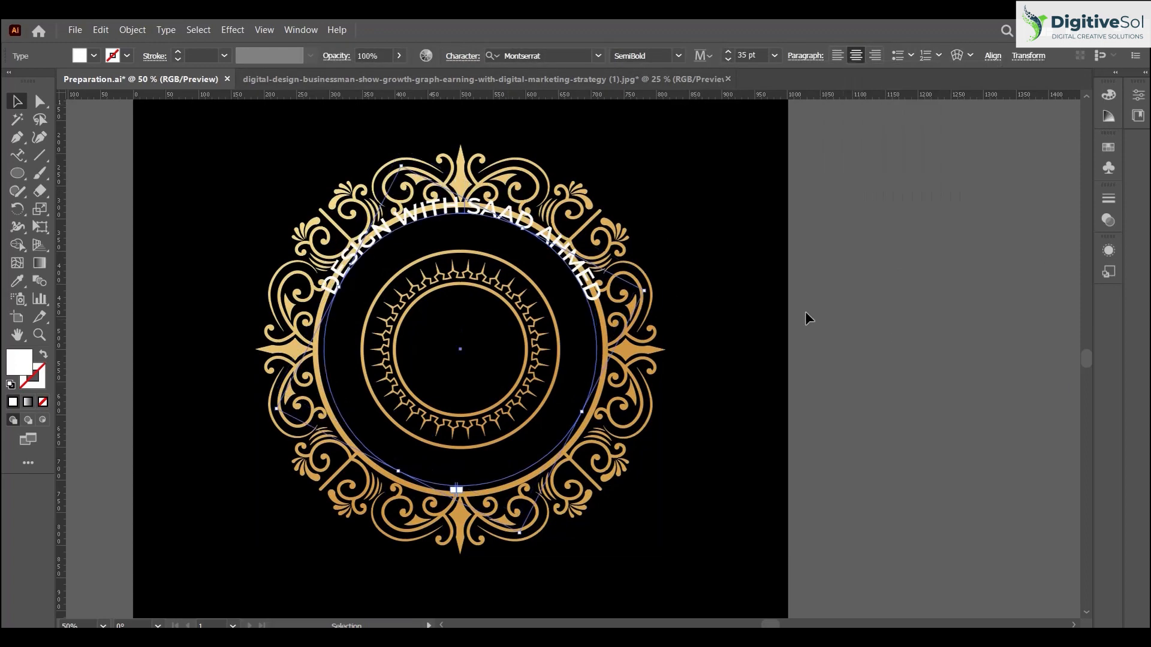
Scale the circular text down to fit between the two gold rings and set its font size to 33 pt.
drag(630, 295, 612, 300)
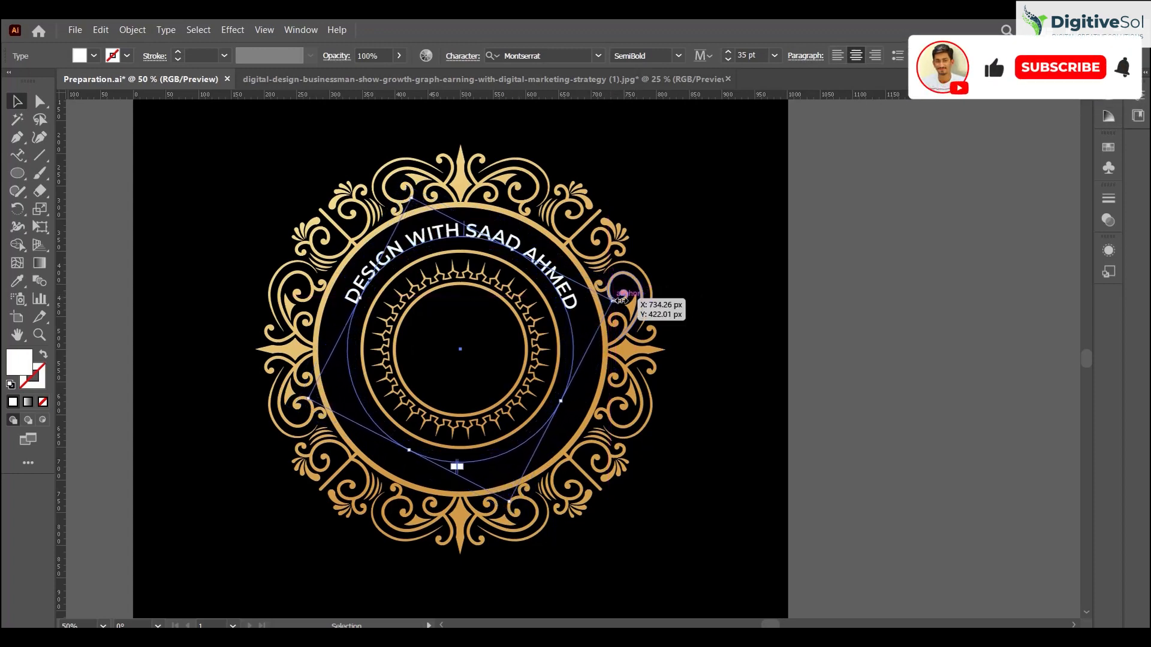
click(825, 332)
click(479, 238)
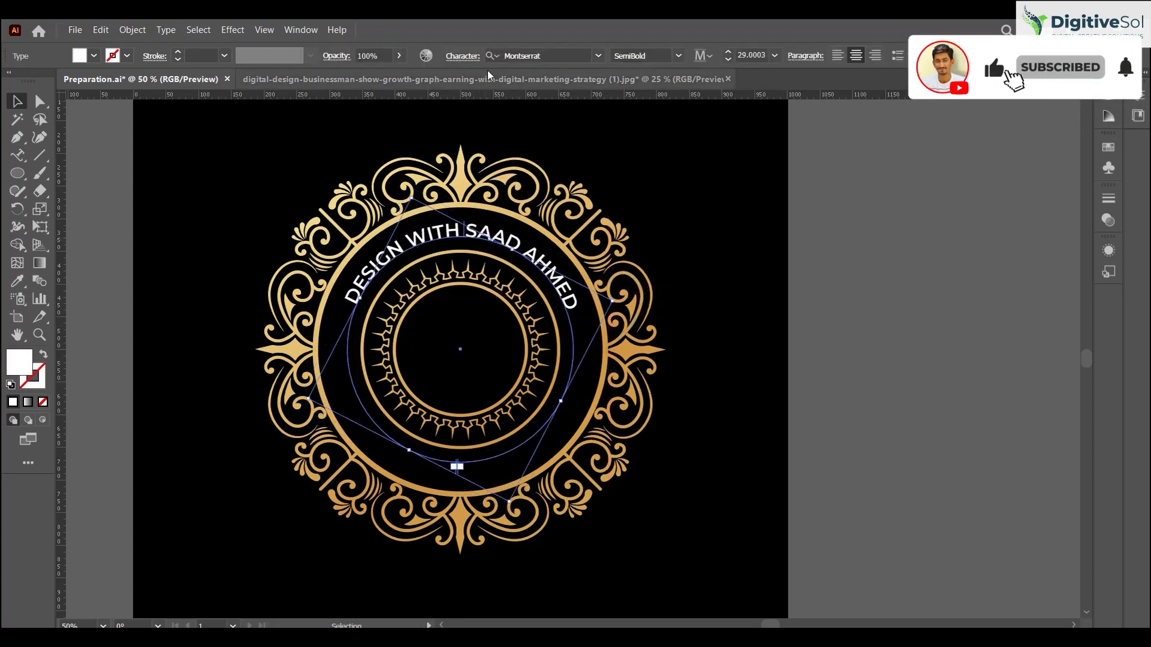
click(727, 53)
click(726, 53)
click(726, 53)
click(727, 53)
click(727, 52)
click(727, 53)
click(727, 53)
click(727, 53)
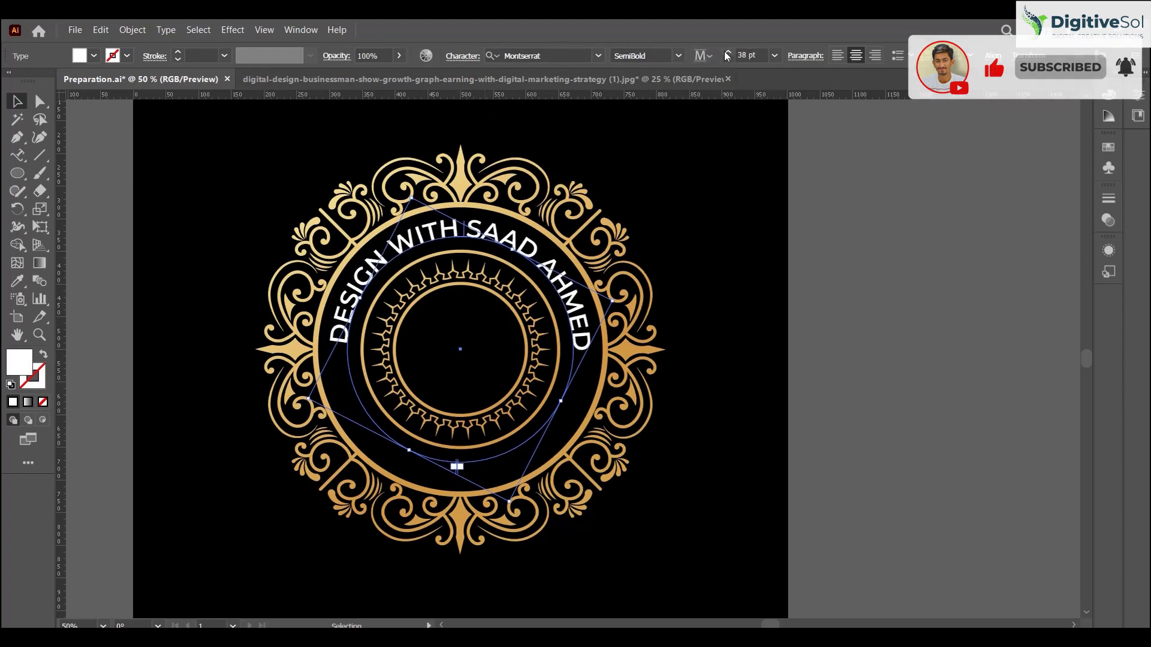
click(725, 60)
click(725, 60)
click(724, 62)
click(725, 61)
click(704, 342)
Add a horizontal guide just below the curved text's ends and rotate the text slightly to level them with it.
click(552, 273)
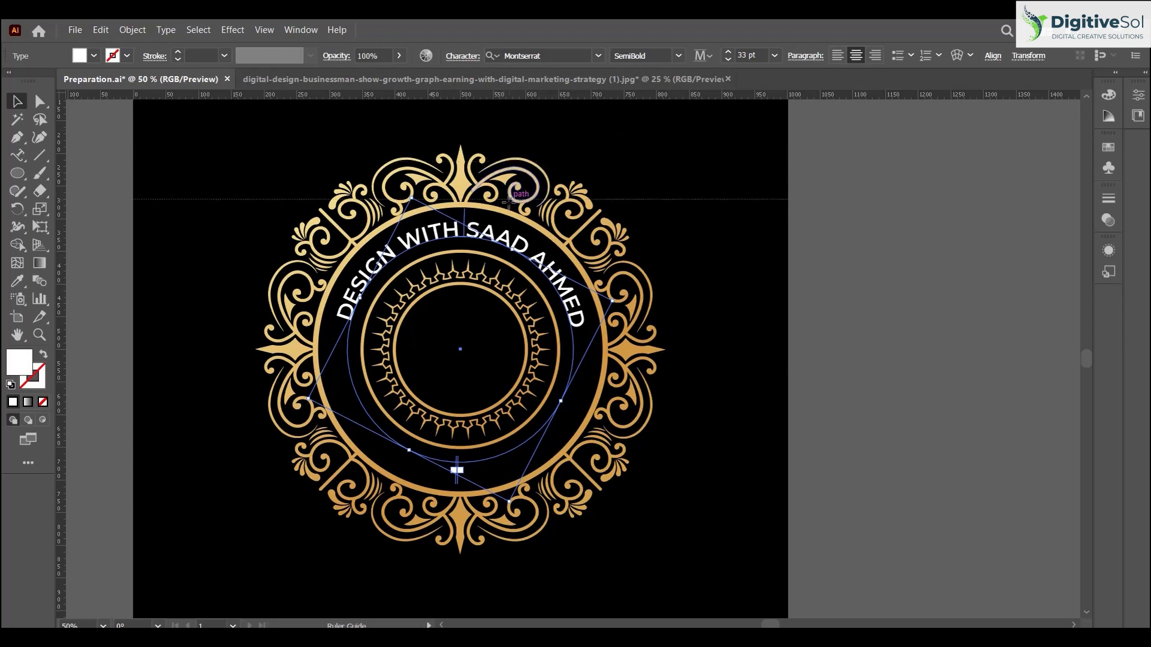
drag(519, 296, 532, 335)
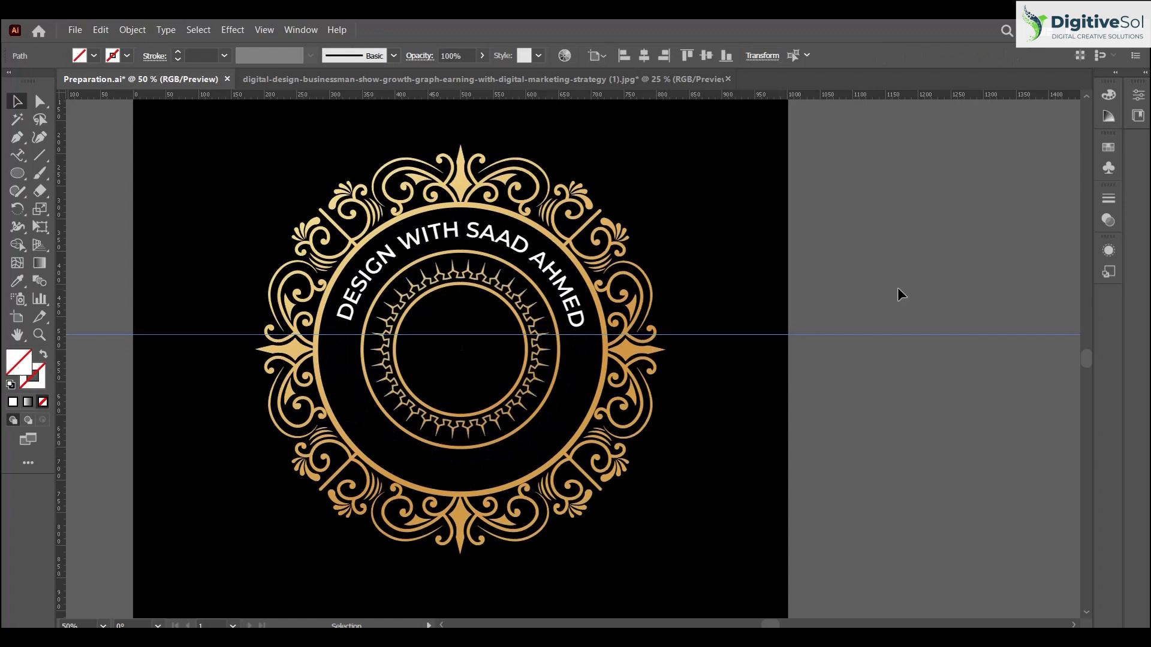
click(555, 307)
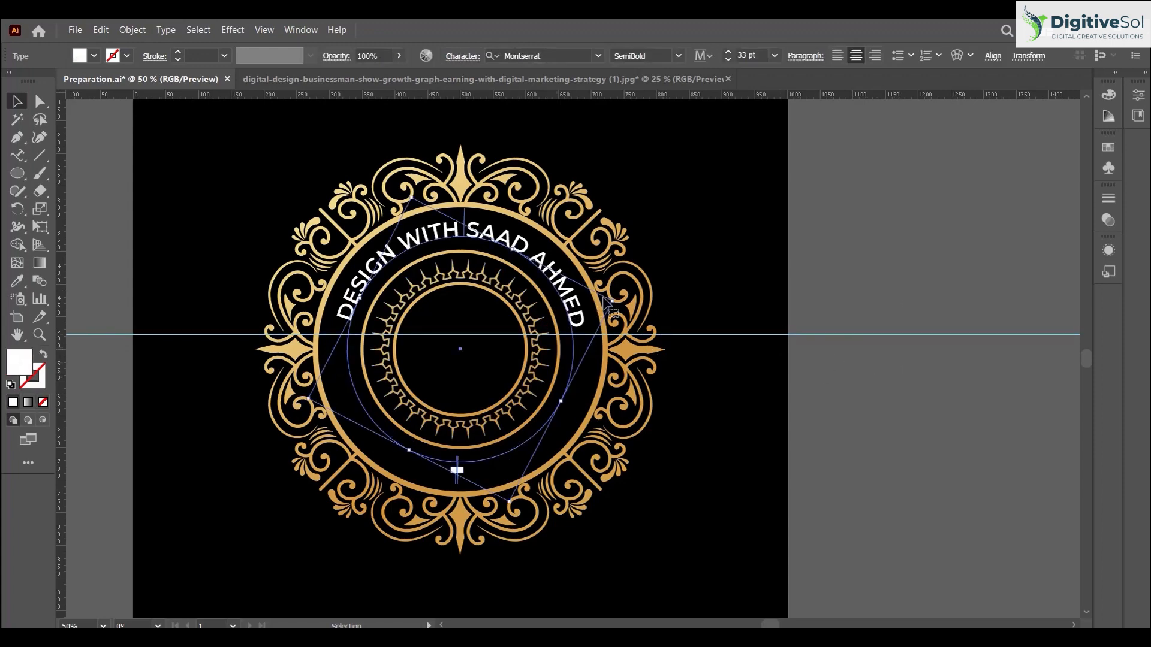
drag(618, 300, 619, 296)
click(840, 295)
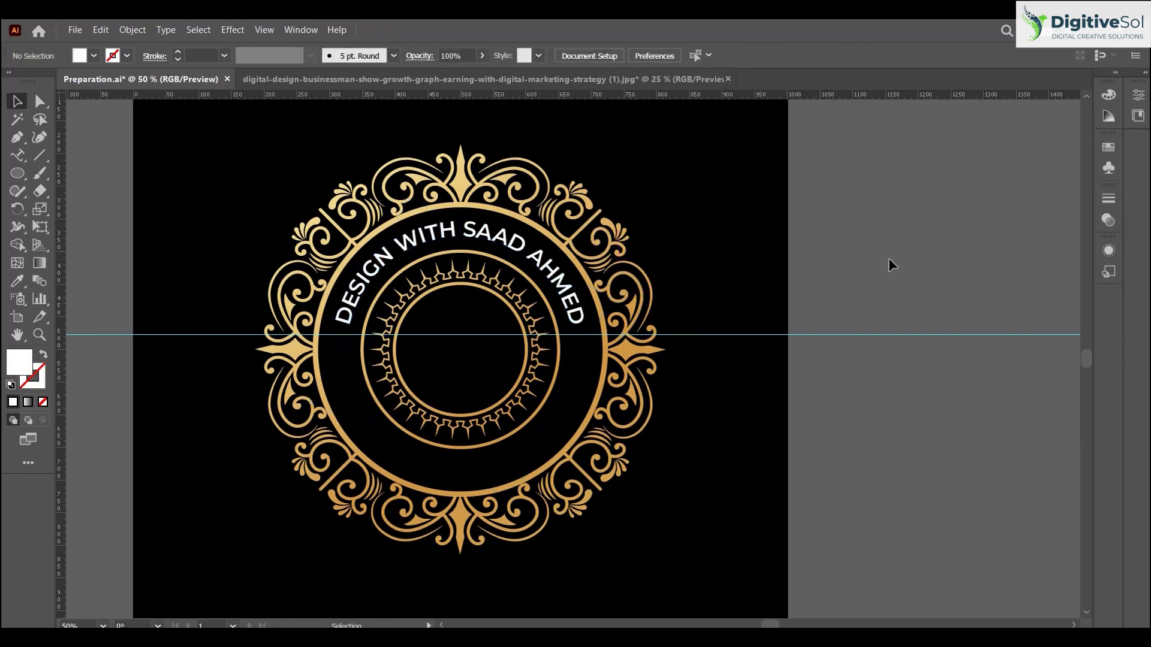
Duplicate the curved text into the empty area beside the emblem.
click(519, 250)
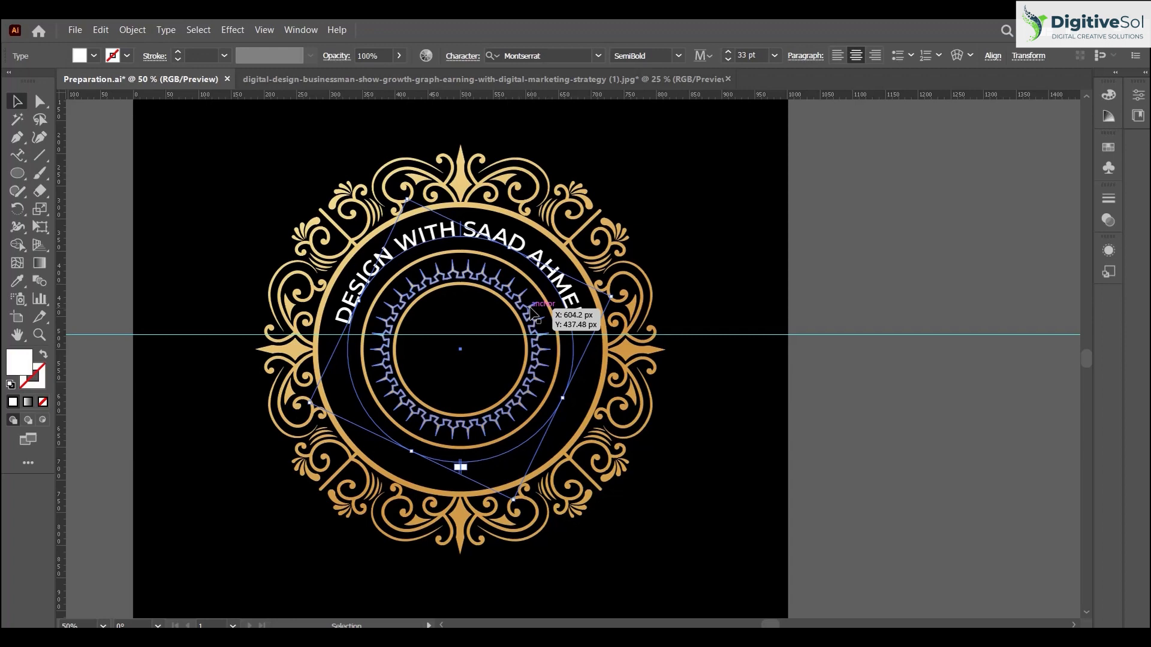
click(796, 260)
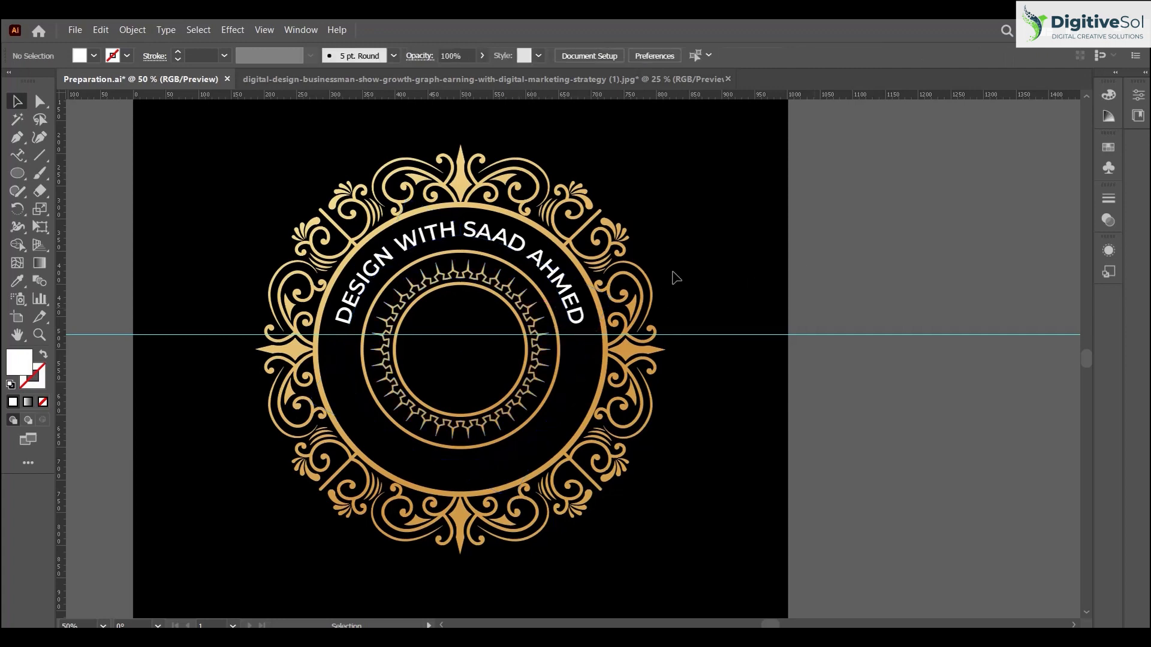
click(521, 255)
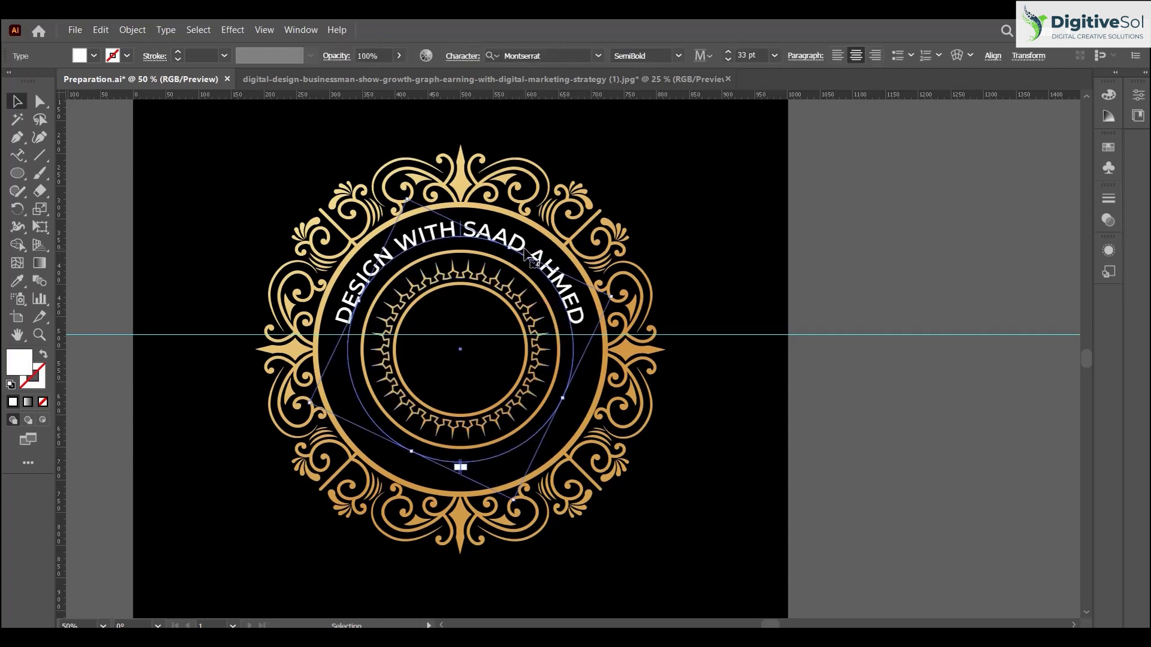
drag(526, 253, 955, 255)
Try rotating the duplicated text half a turn to the bottom of its circle, and undo the rotation.
drag(1044, 299, 703, 408)
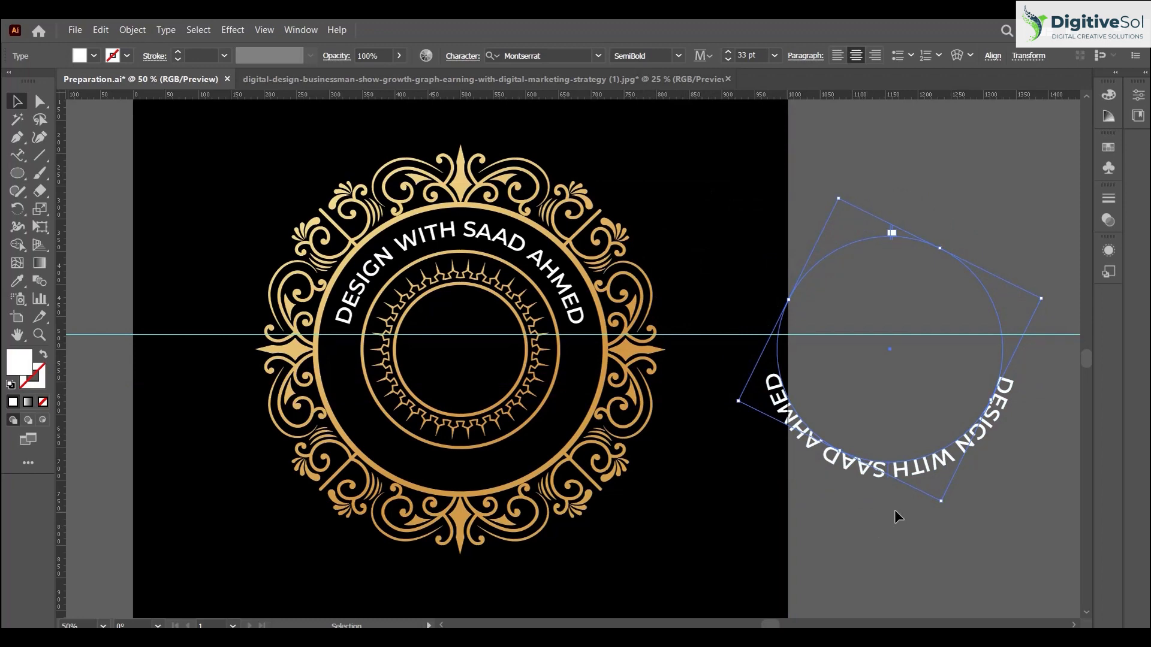
key(ctrl+z)
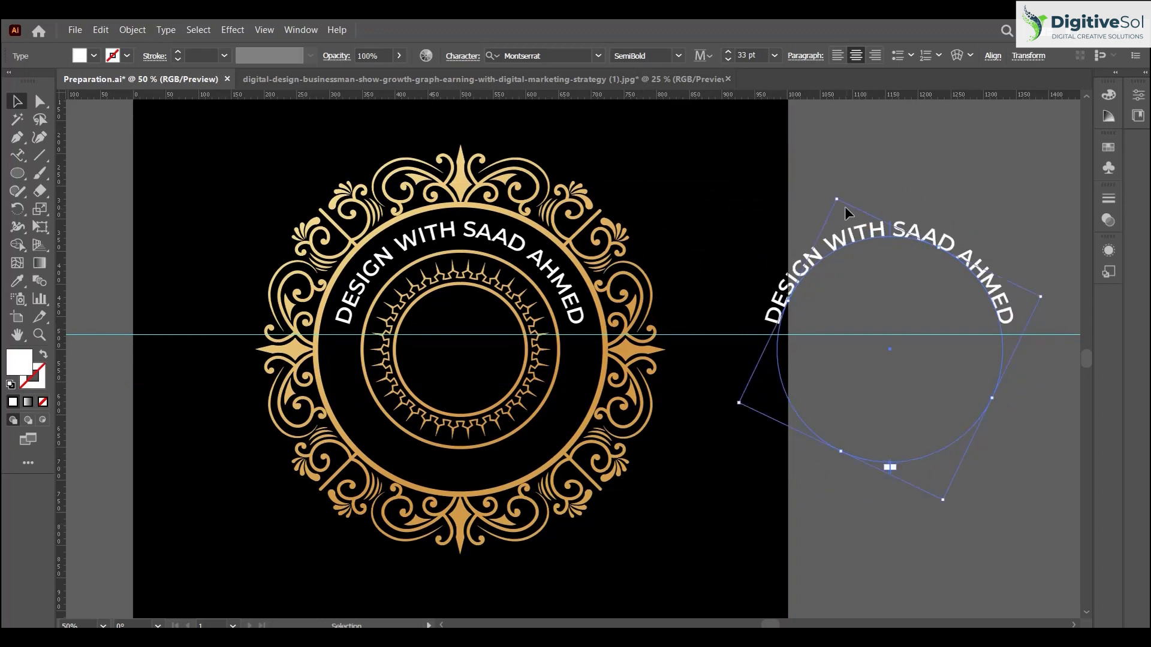
click(507, 244)
click(813, 226)
click(520, 250)
click(523, 250)
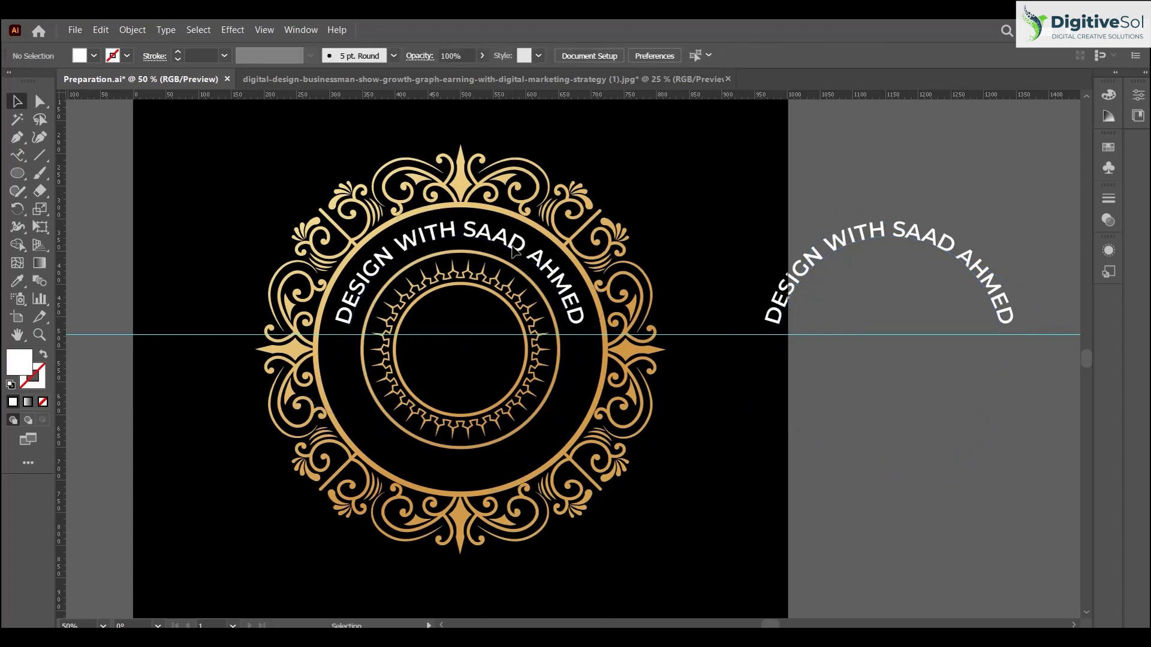
click(833, 258)
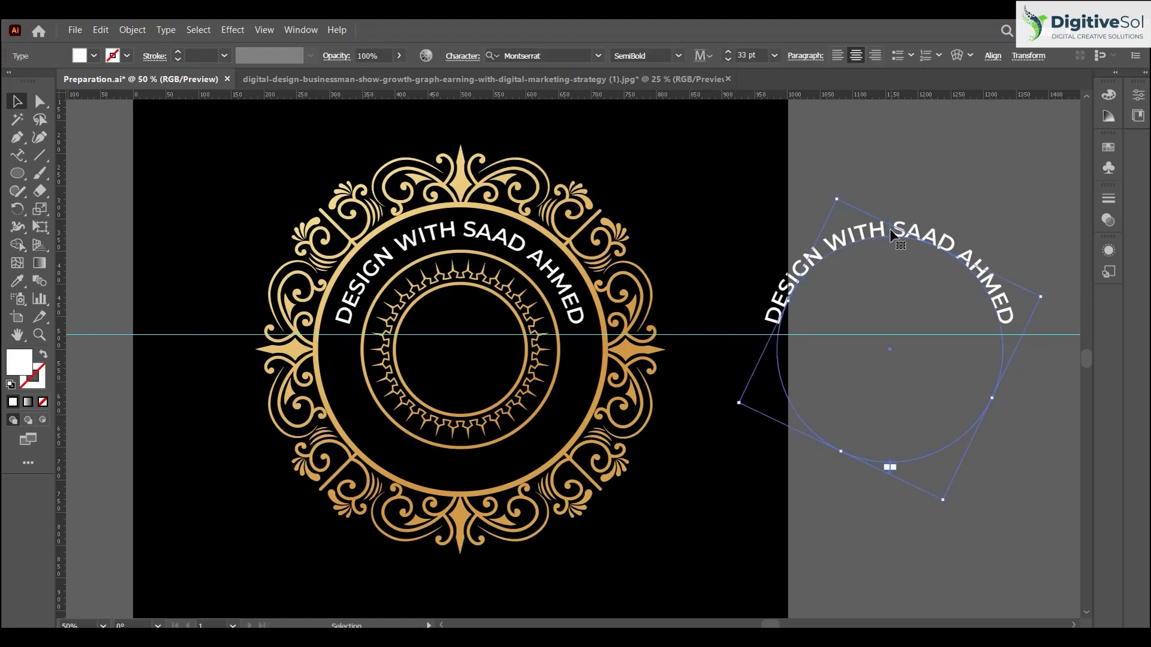
Flip the duplicated text to the inside of its circle so that it reads upright along the bottom arc.
drag(892, 228, 889, 231)
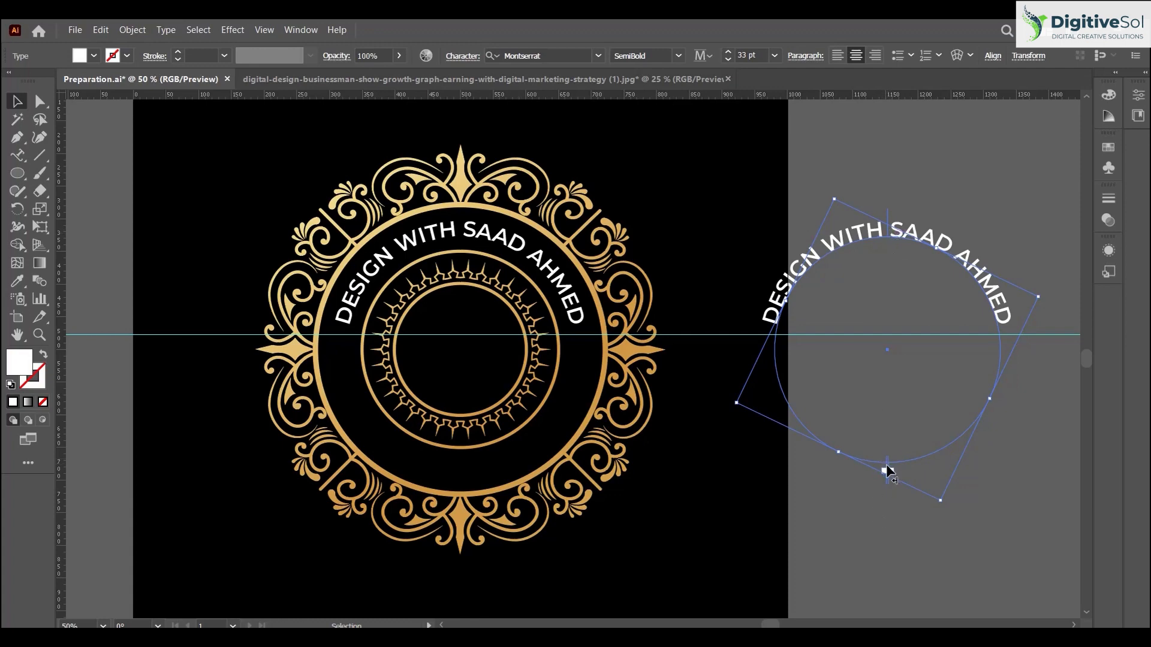
drag(888, 229, 890, 296)
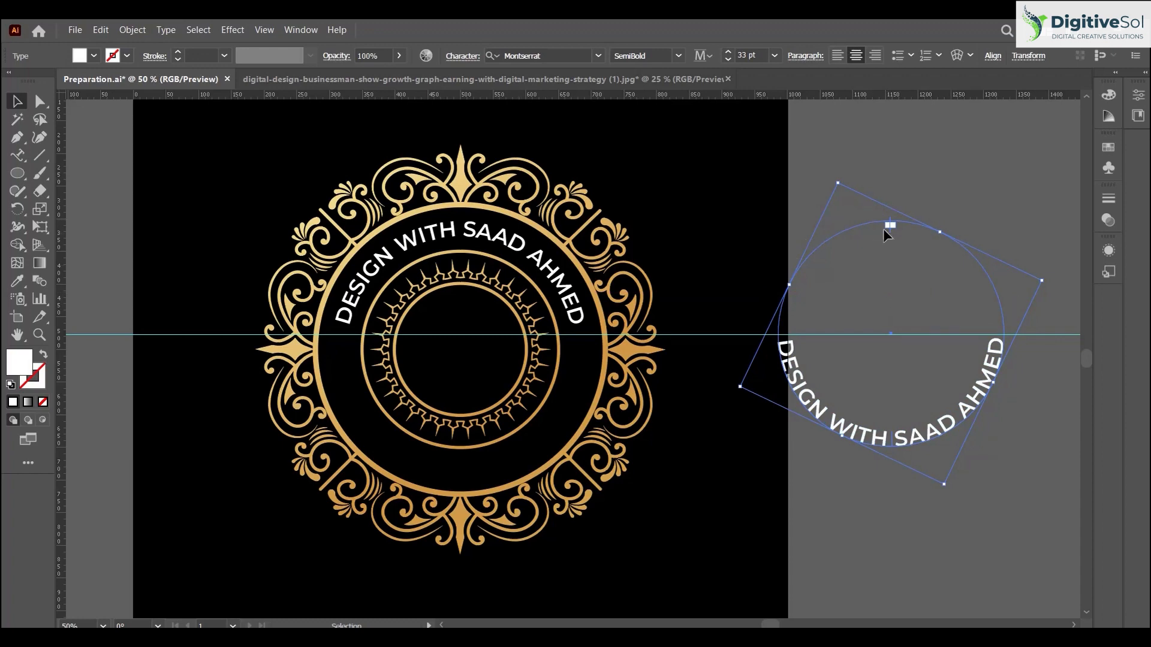
click(898, 290)
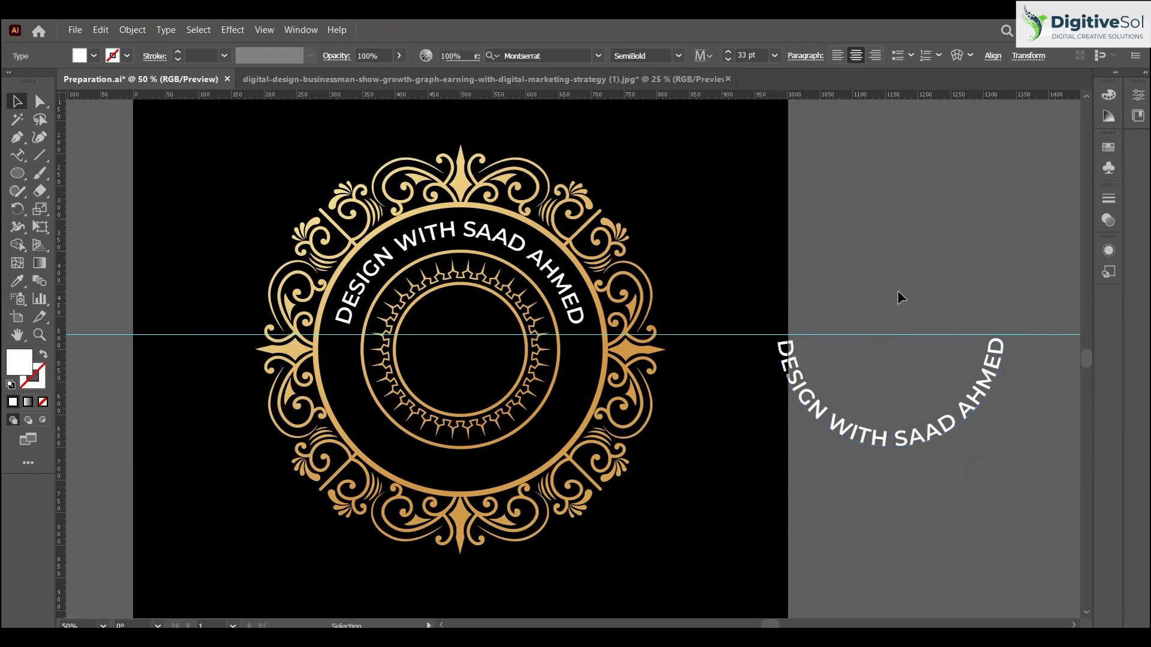
Replace the wording of the duplicated bottom-arc text with "CURVY TEXT".
key(t)
triple_click(883, 441)
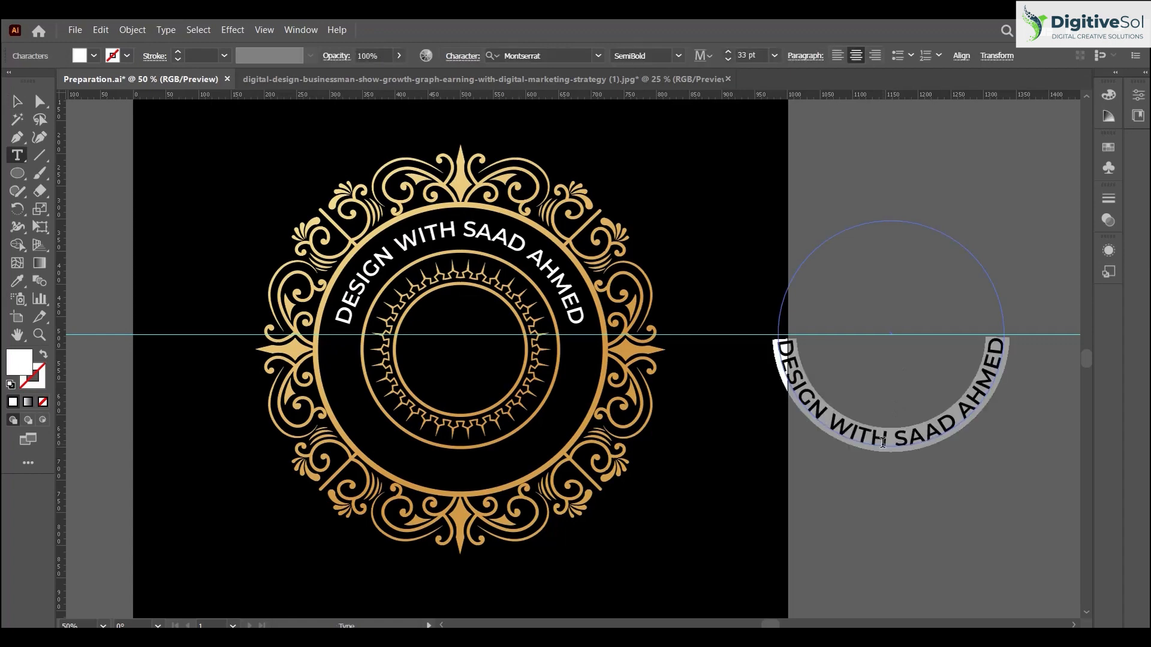
text(CURVY TEXZT)
key(BackSpace)
key(BackSpace)
text(T)
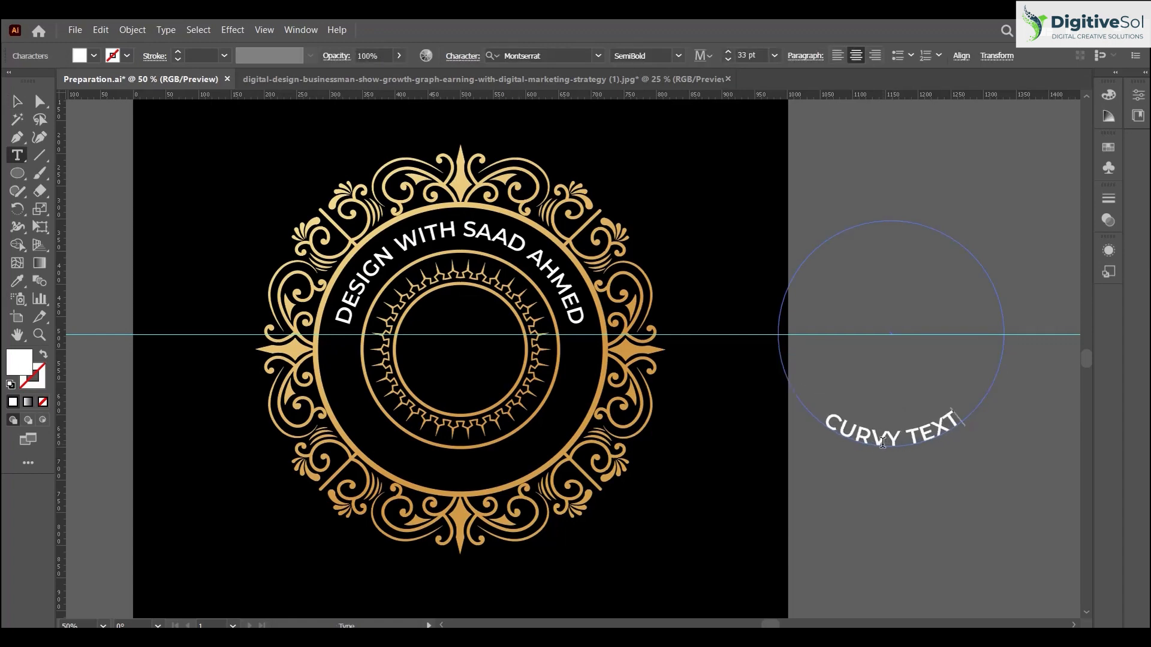
Align the CURVY TEXT circle and the gold emblem on their horizontal centres.
click(17, 102)
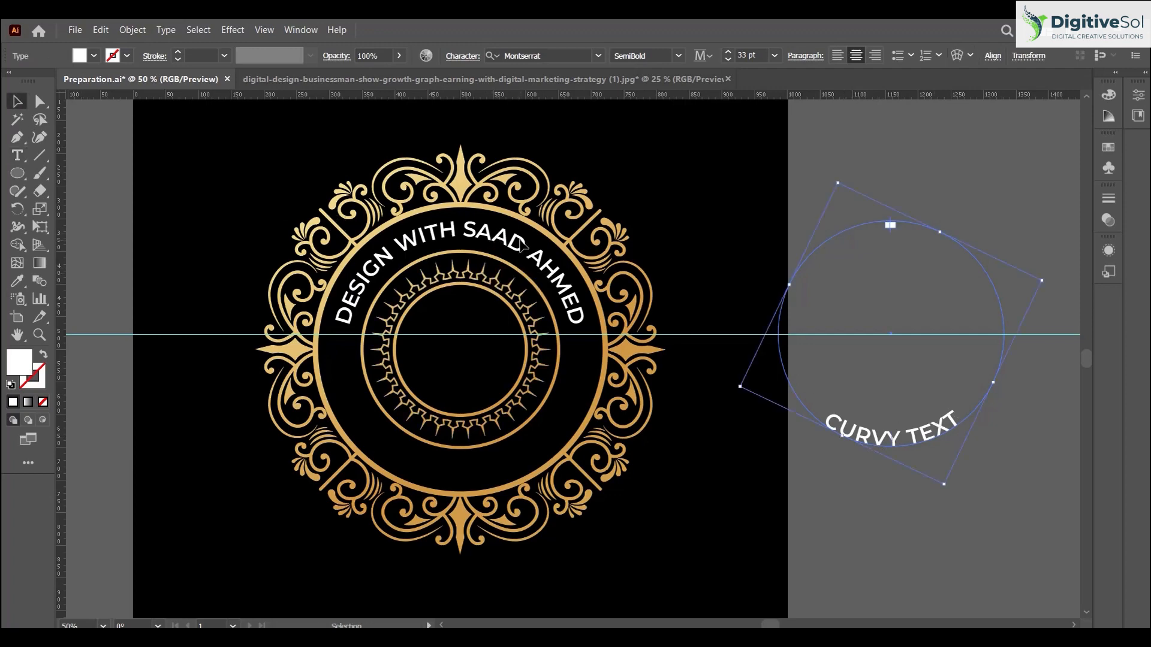
shift+click(536, 272)
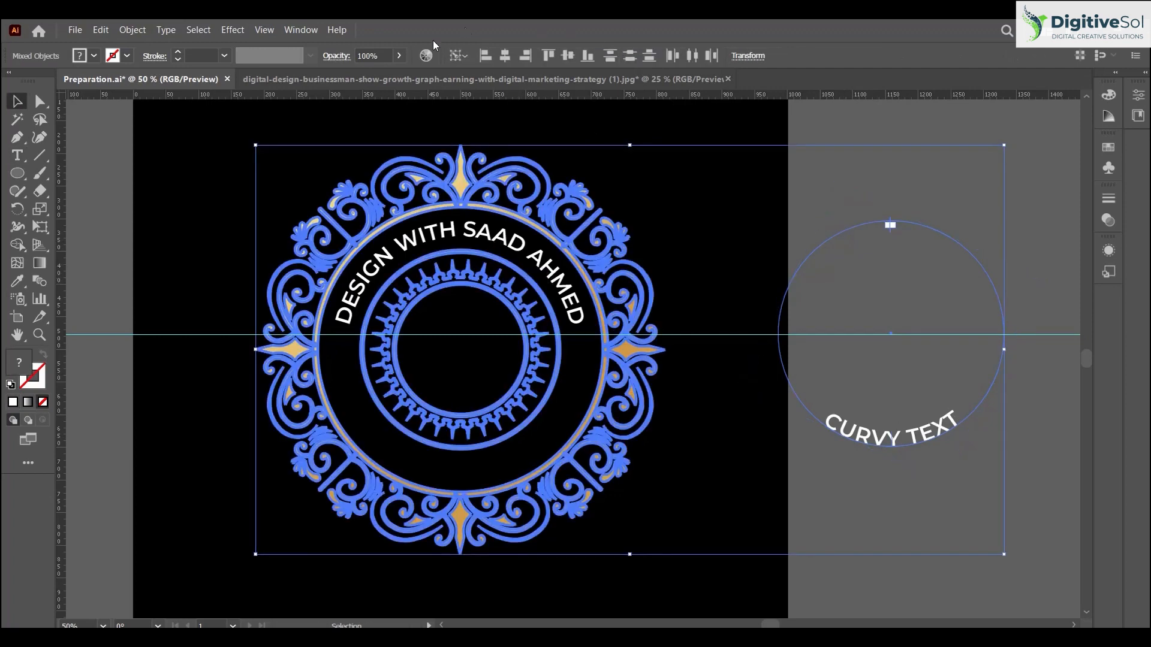
click(505, 55)
click(992, 344)
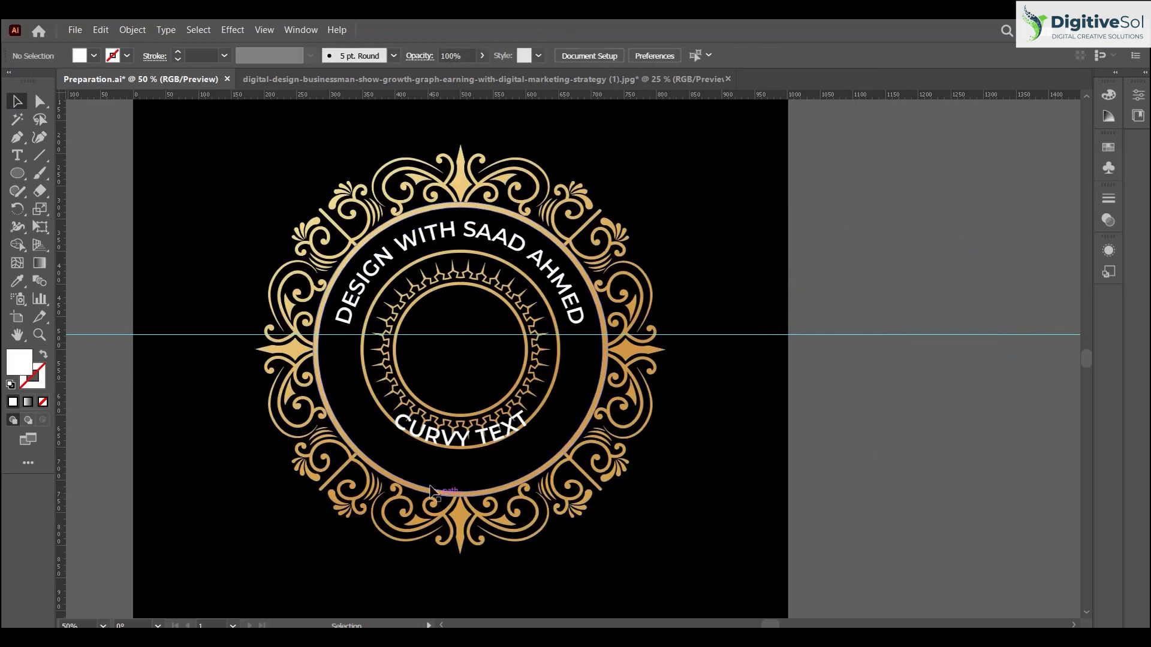
Scale the CURVY TEXT circle up from its centre so the lettering sits between the two gold rings.
click(448, 447)
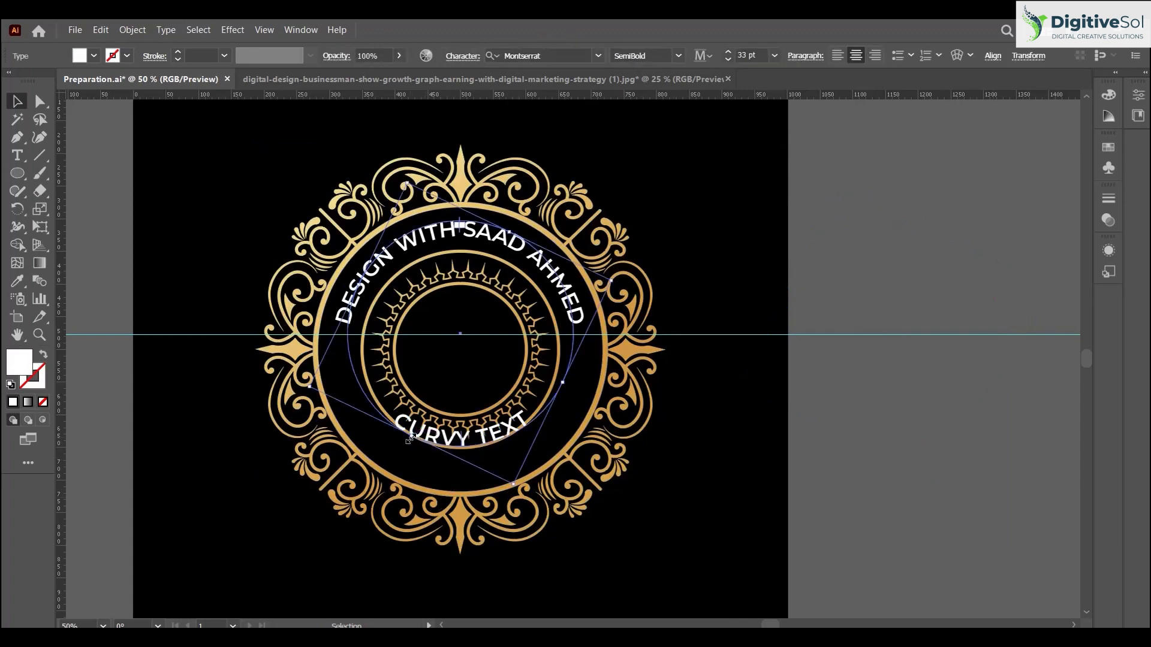
drag(408, 440, 407, 471)
click(857, 467)
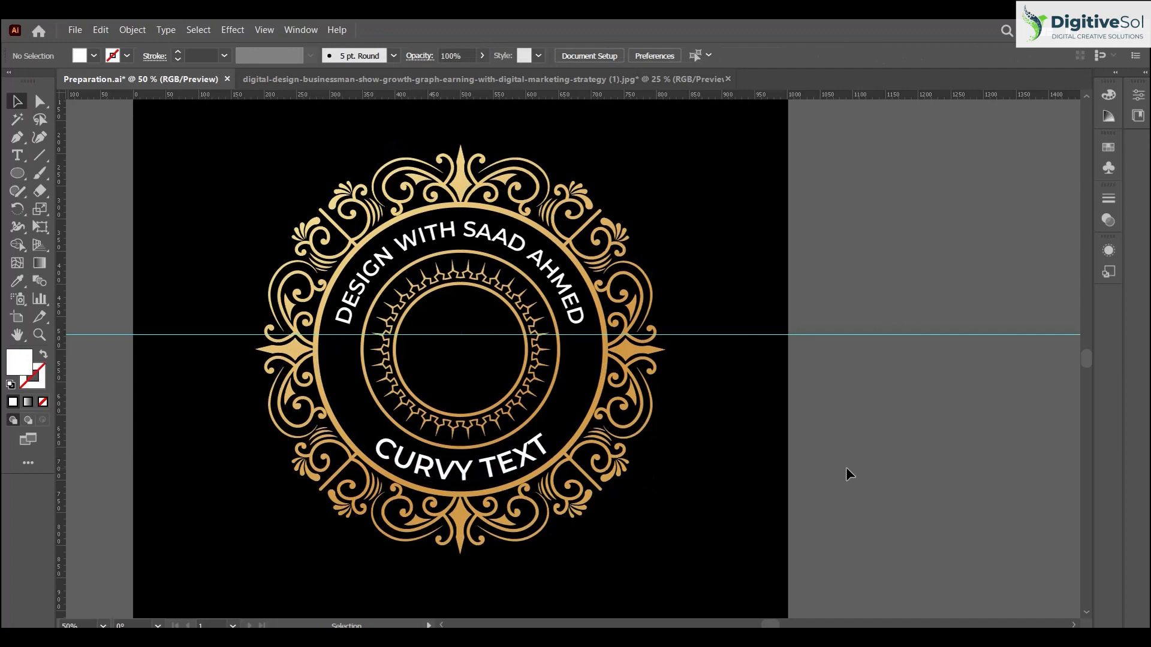
Reduce the font size of the bottom CURVY TEXT to 35 pt.
click(427, 237)
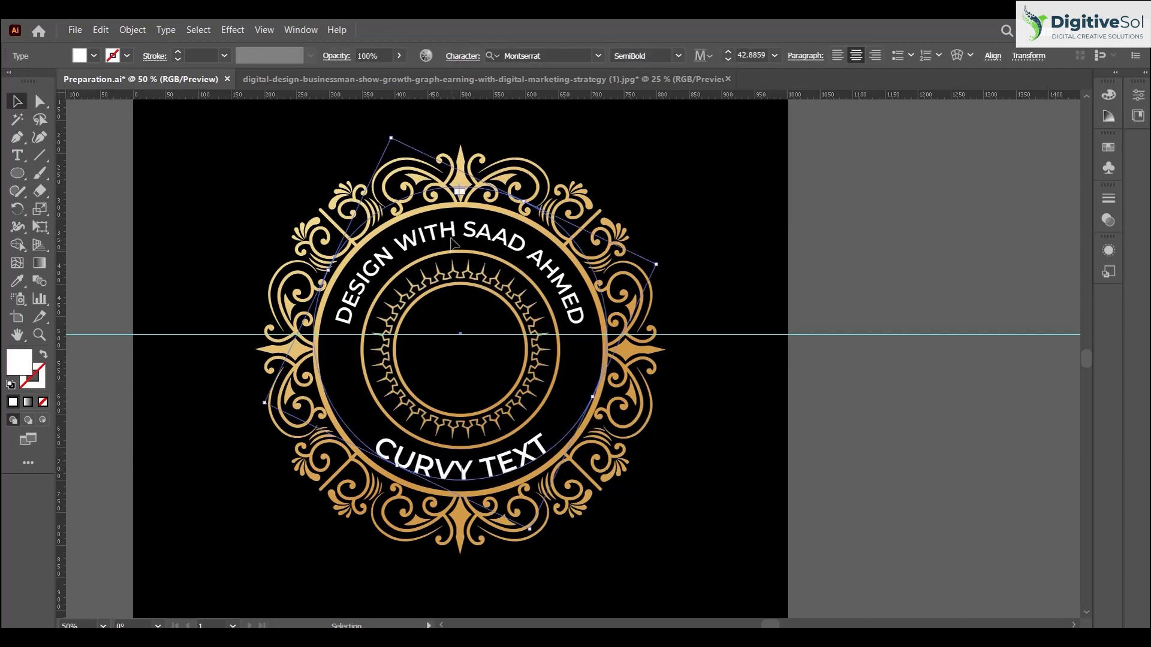
click(729, 59)
click(729, 59)
click(728, 60)
click(728, 59)
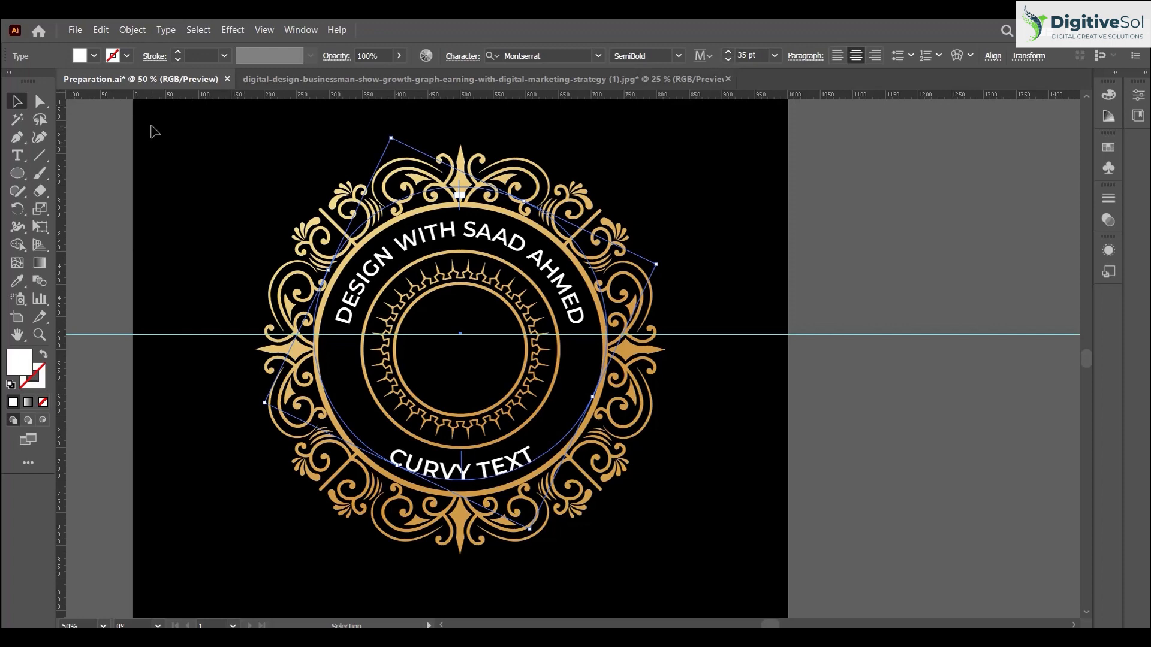
Widen the letter tracking of the bottom CURVY TEXT, trying 200 and settling on 600.
key(ctrl+t)
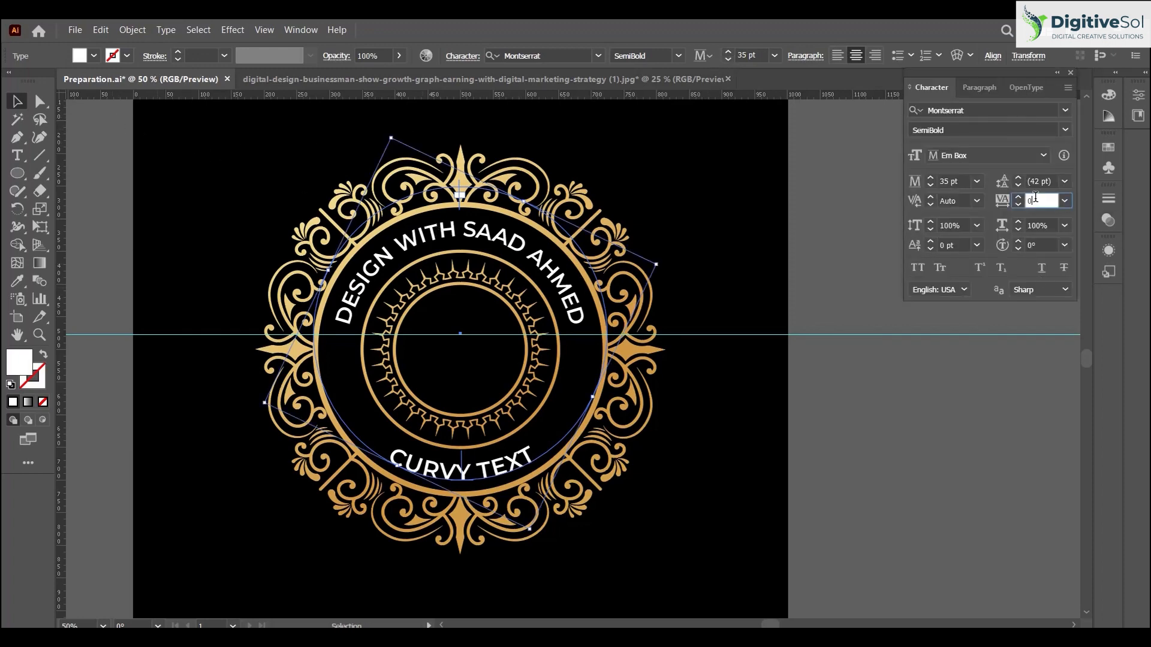
click(1034, 200)
text(2)
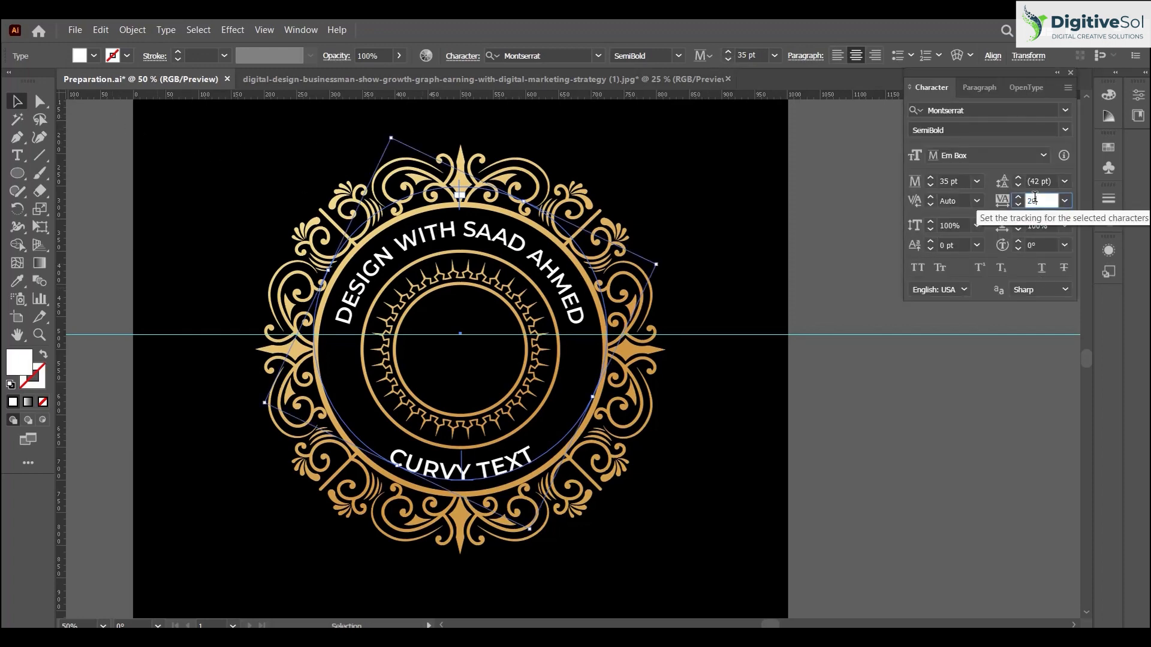
text(00)
key(Return)
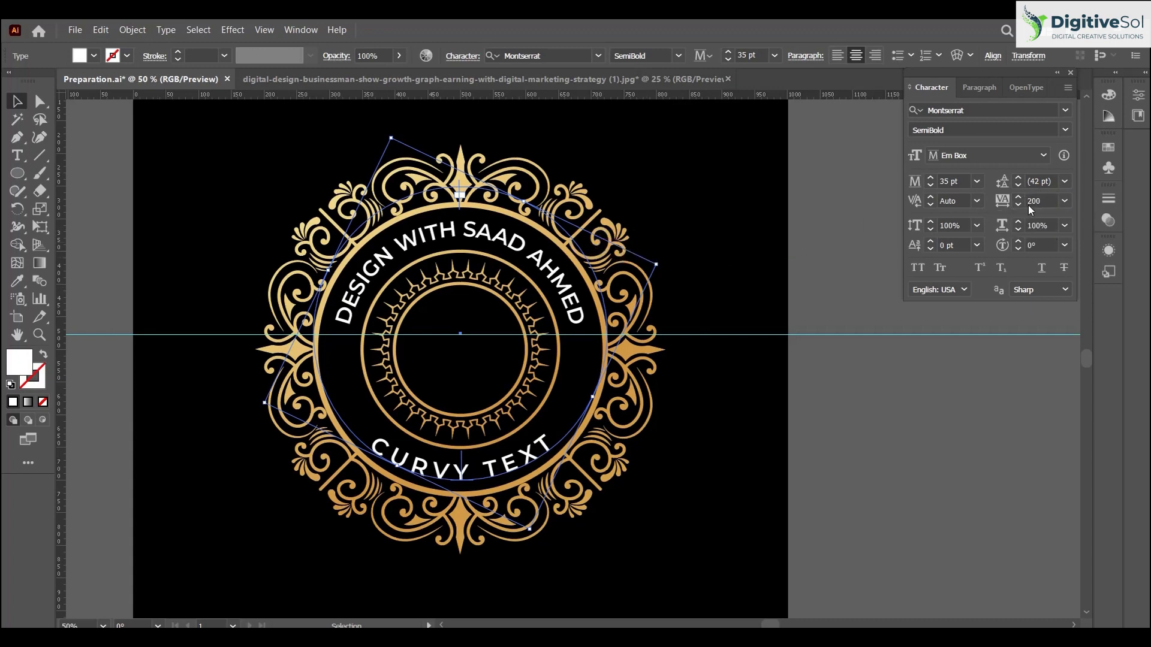
click(1032, 201)
text(600)
key(Return)
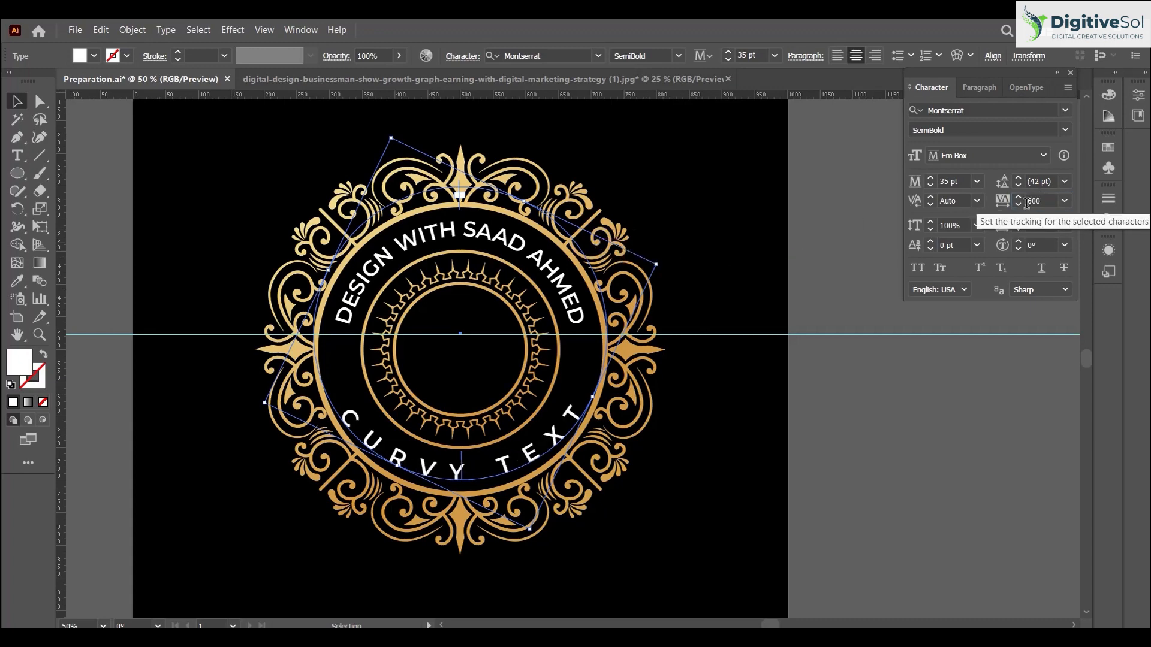
click(779, 202)
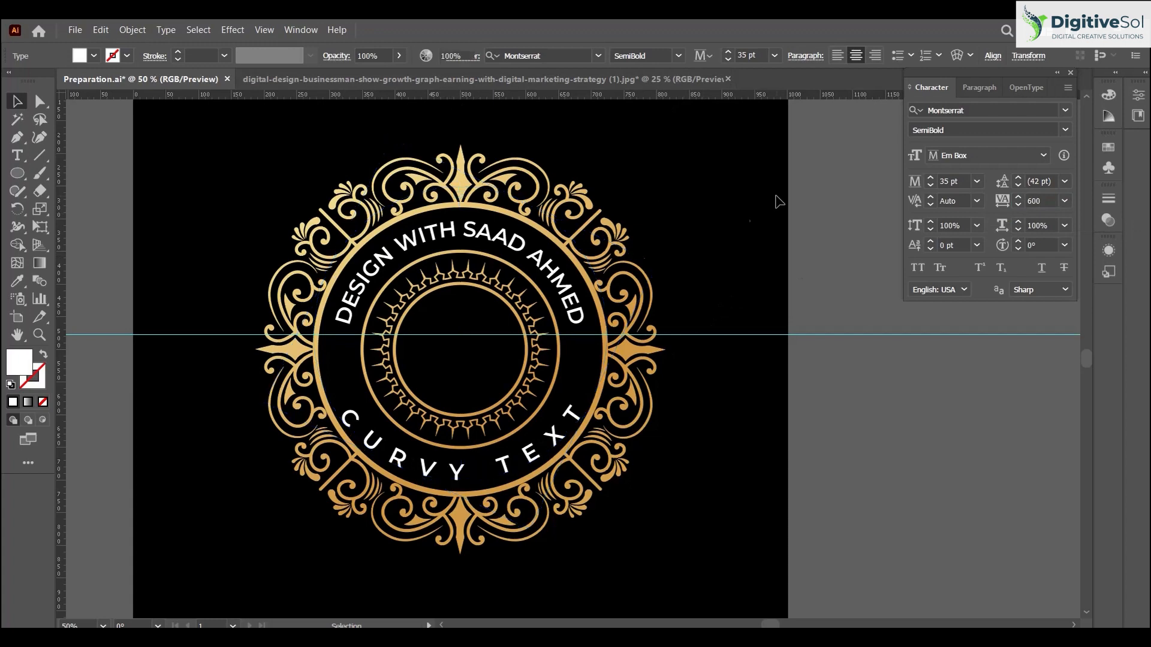
Centre the CURVY TEXT circle vertically on the artboard and scale it down to fit between the gold rings.
click(559, 426)
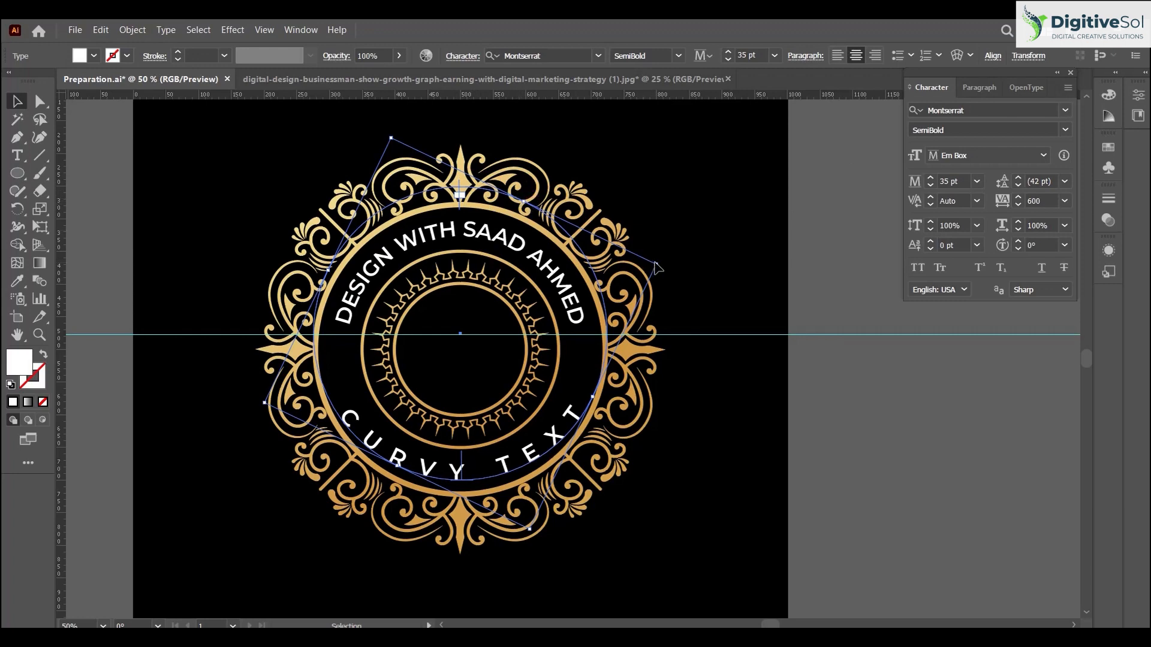
click(992, 56)
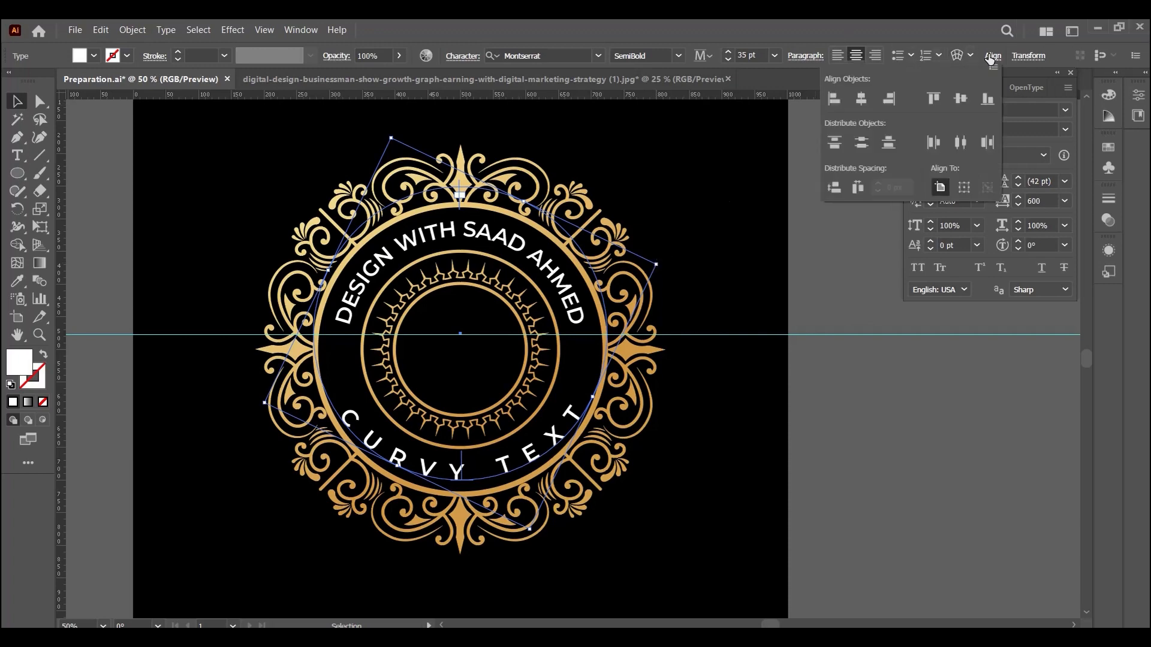
click(960, 101)
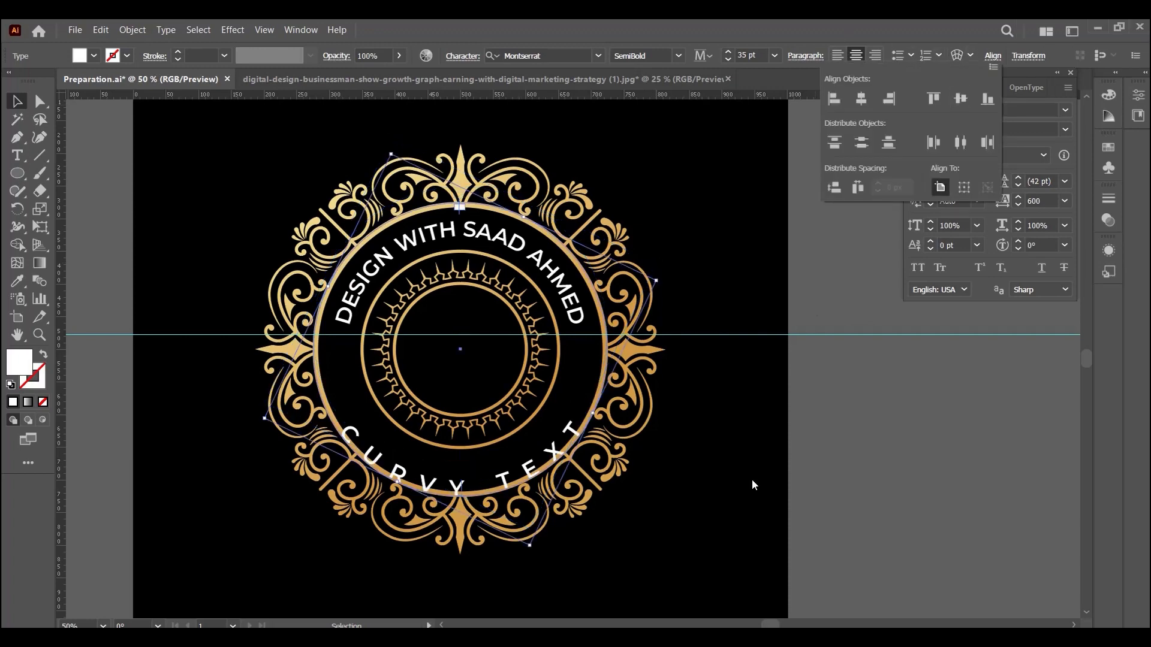
click(656, 281)
drag(656, 282, 634, 286)
click(956, 475)
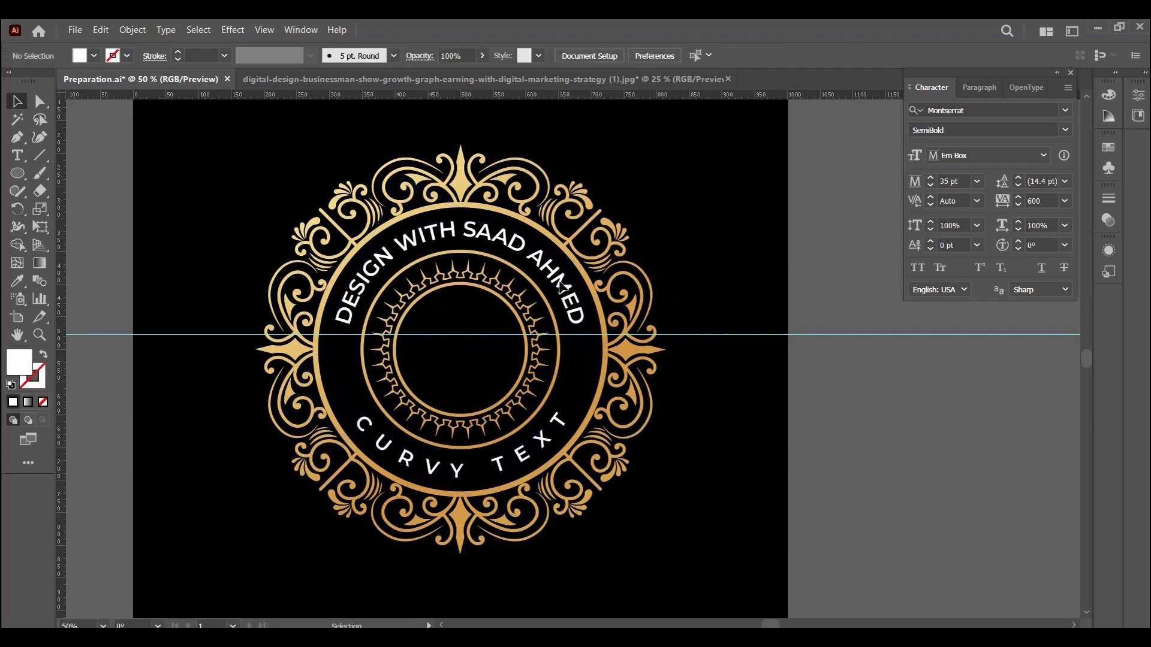
Try sampling the emblem's gold onto the CURVY TEXT with the Eyedropper, and undo it.
click(548, 450)
key(i)
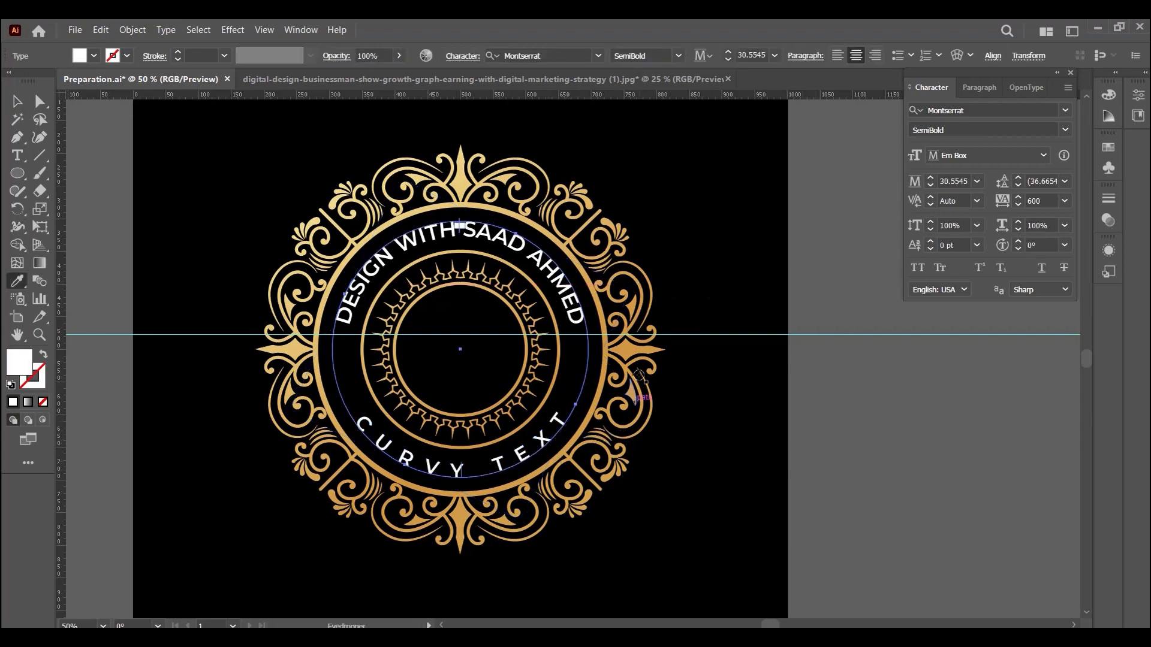
click(623, 351)
key(v)
key(ctrl+z)
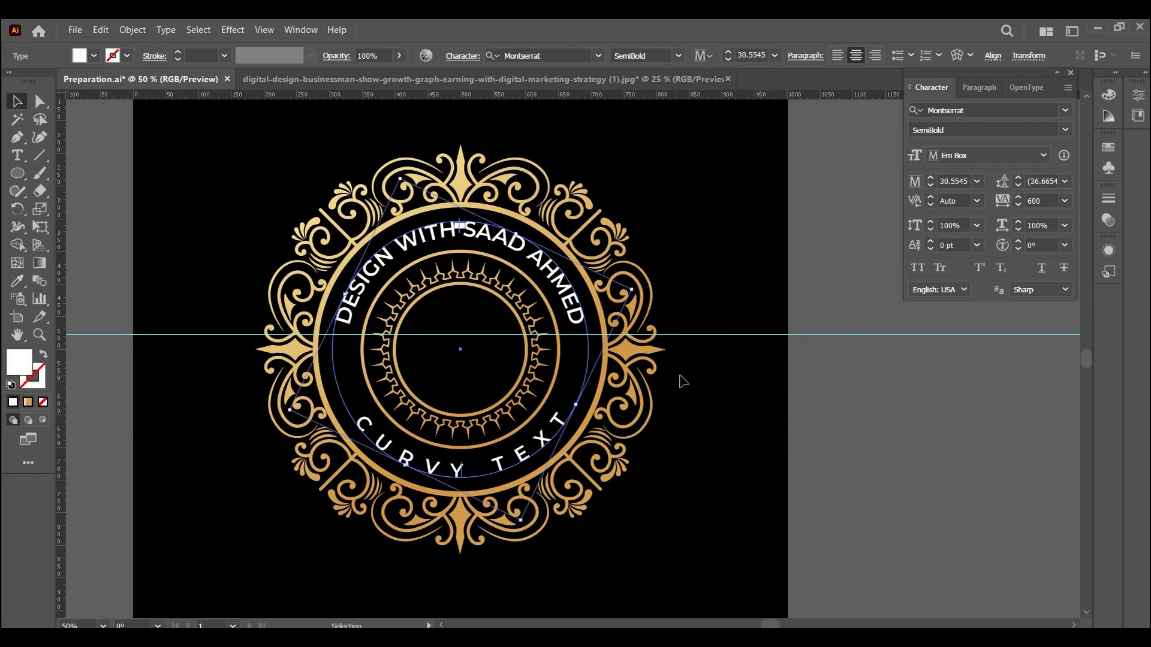
Recolour the bottom CURVY TEXT with gold sampled from the ornament at the emblem's right-hand point.
click(633, 348)
click(593, 419)
key(i)
click(632, 353)
key(v)
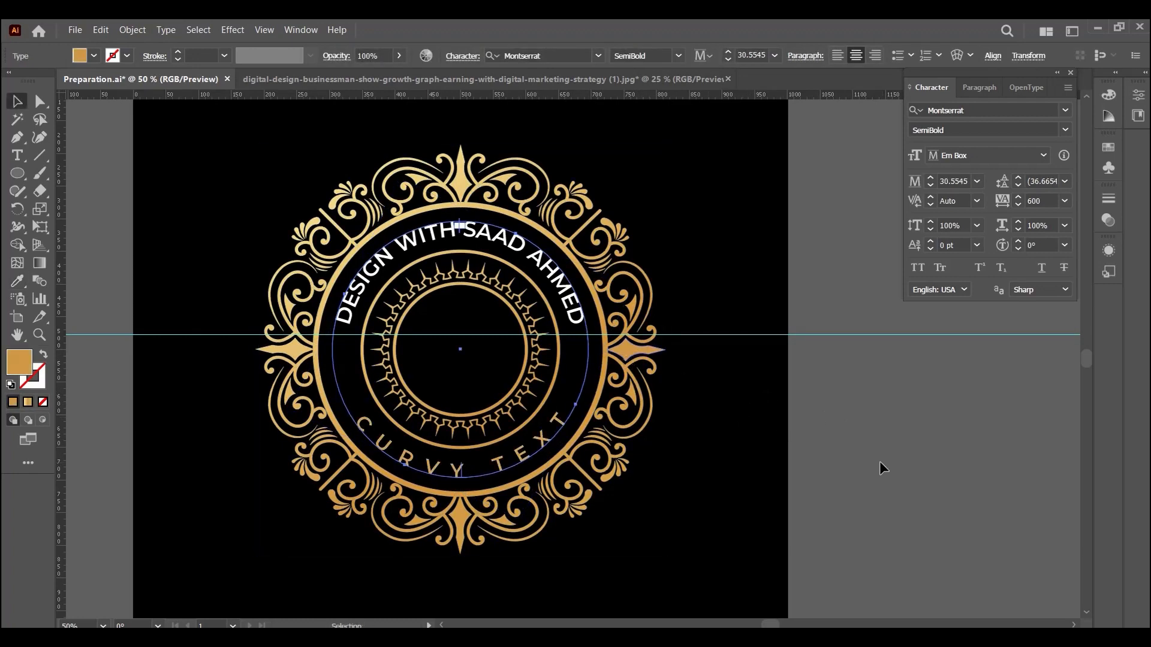
click(880, 463)
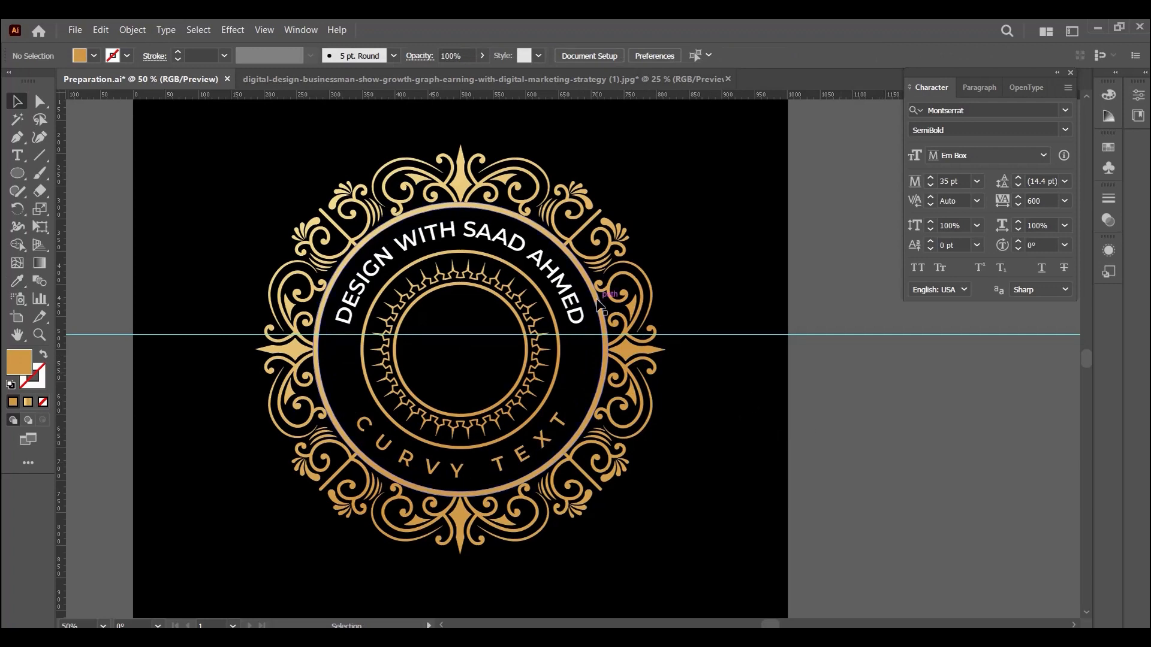